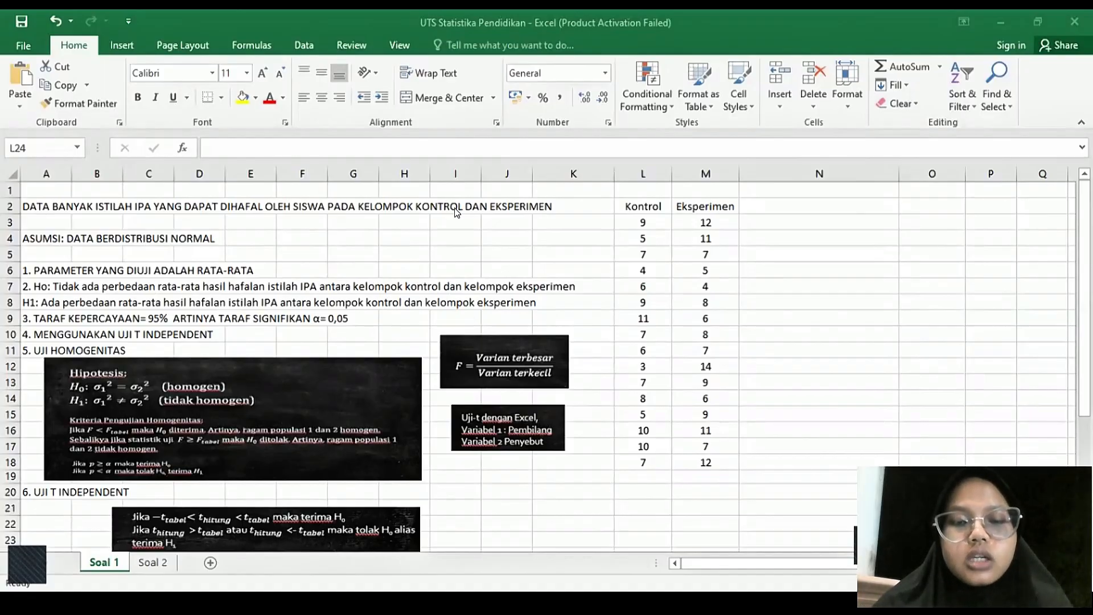
- Enlarge the homogeneity hypothesis picture below the UJI HOMOGENITAS heading for reading, and shrink it back to fit columns A to H
click(342, 398)
drag(422, 358, 530, 313)
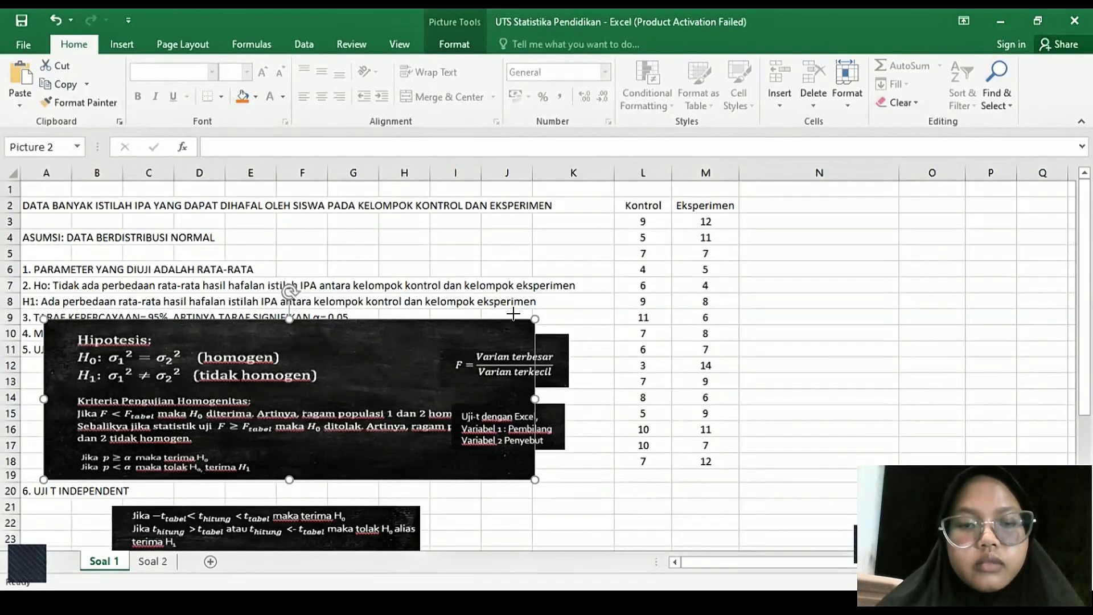
drag(513, 314, 385, 356)
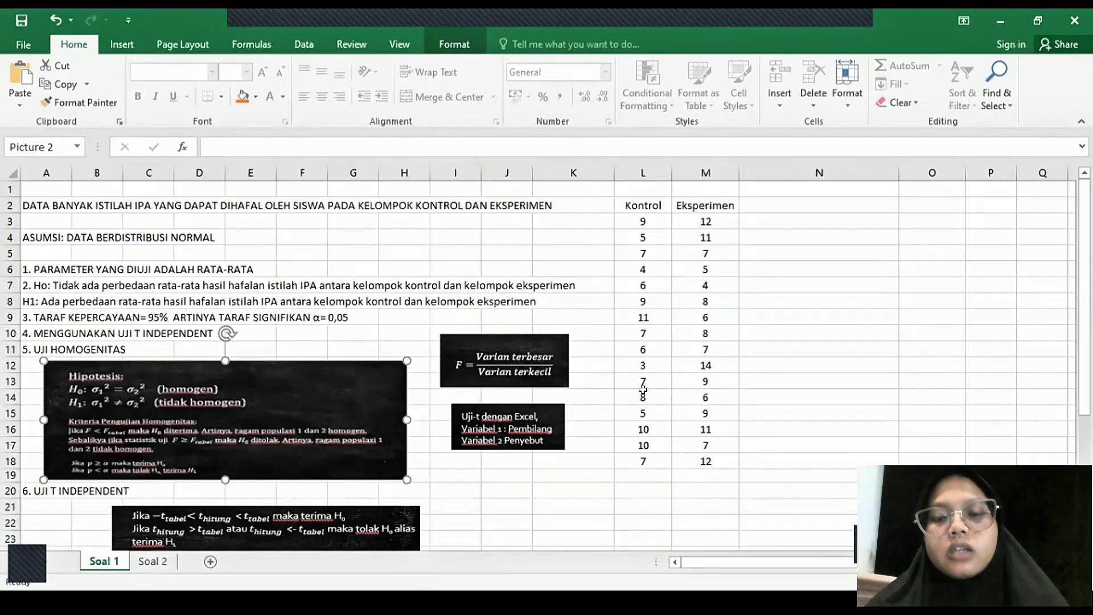
- Calculate the sample variance of the Kontrol data in L20 with =VAR.S(L3:L18) and fill the formula across to M20 for Eksperimen
click(635, 483)
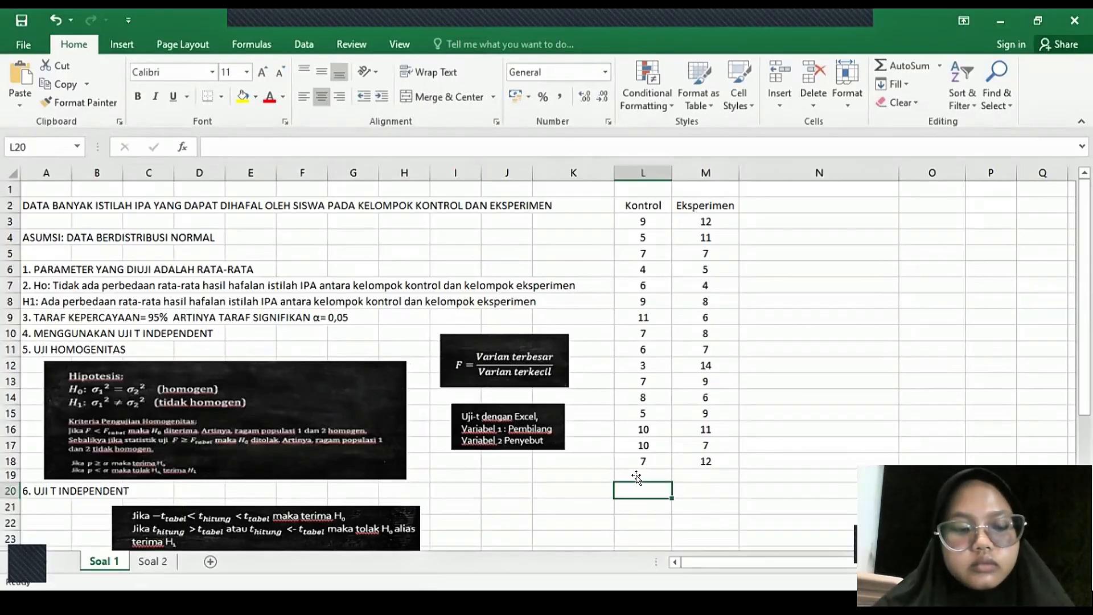
text(+)
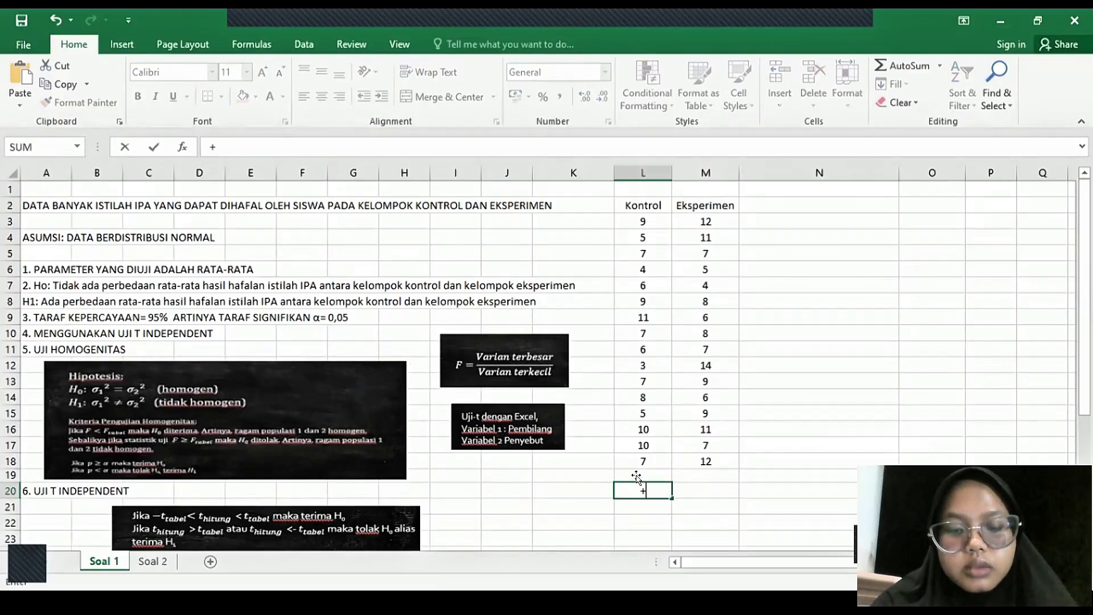
key(BackSpace)
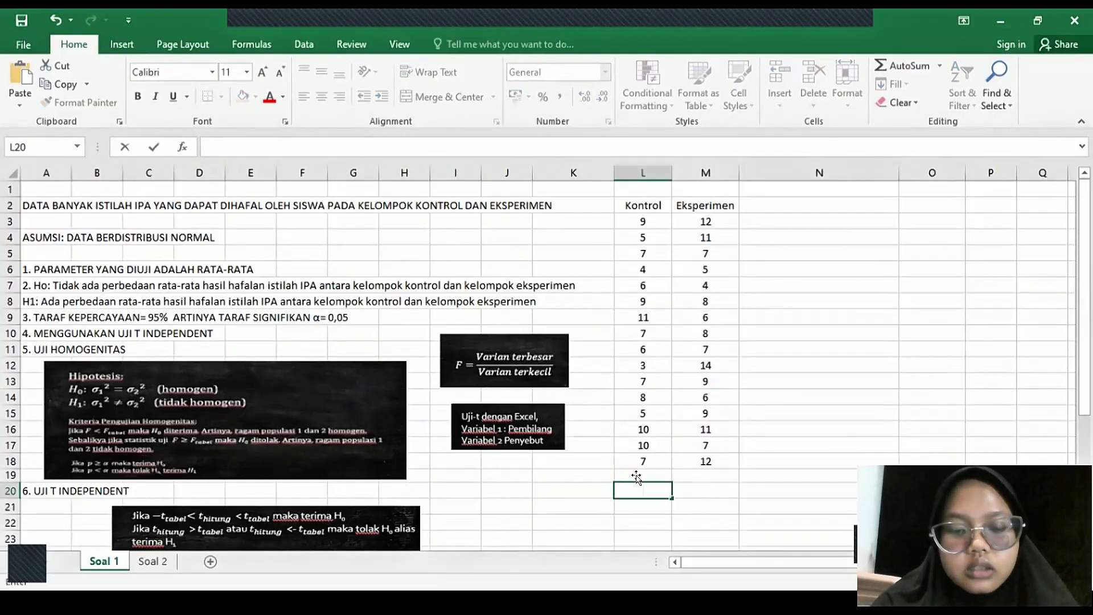
text(=var)
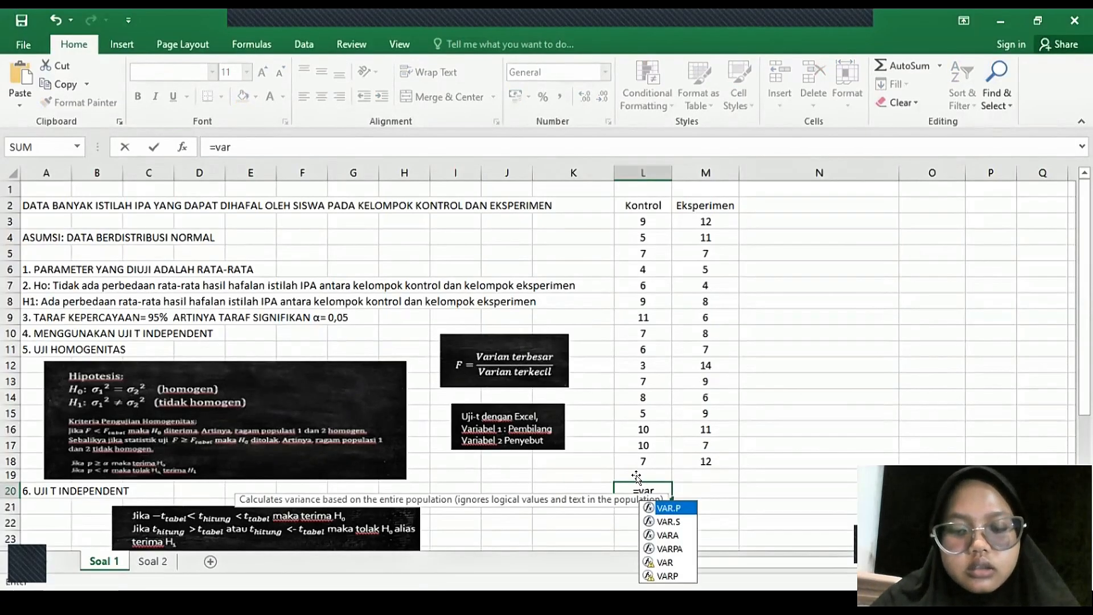
text(.s()
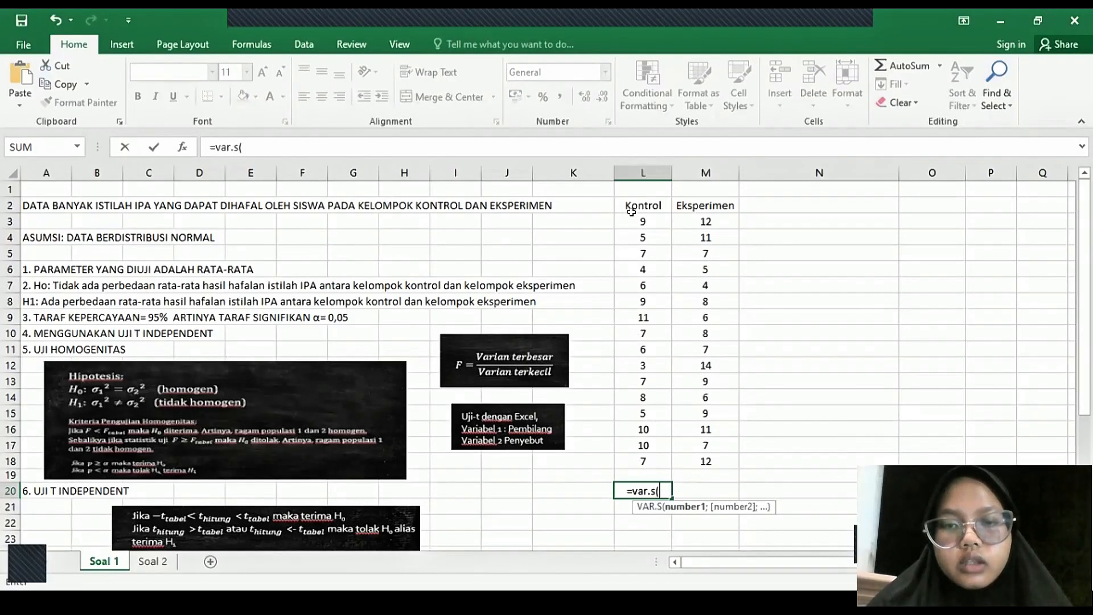
drag(632, 215, 632, 299)
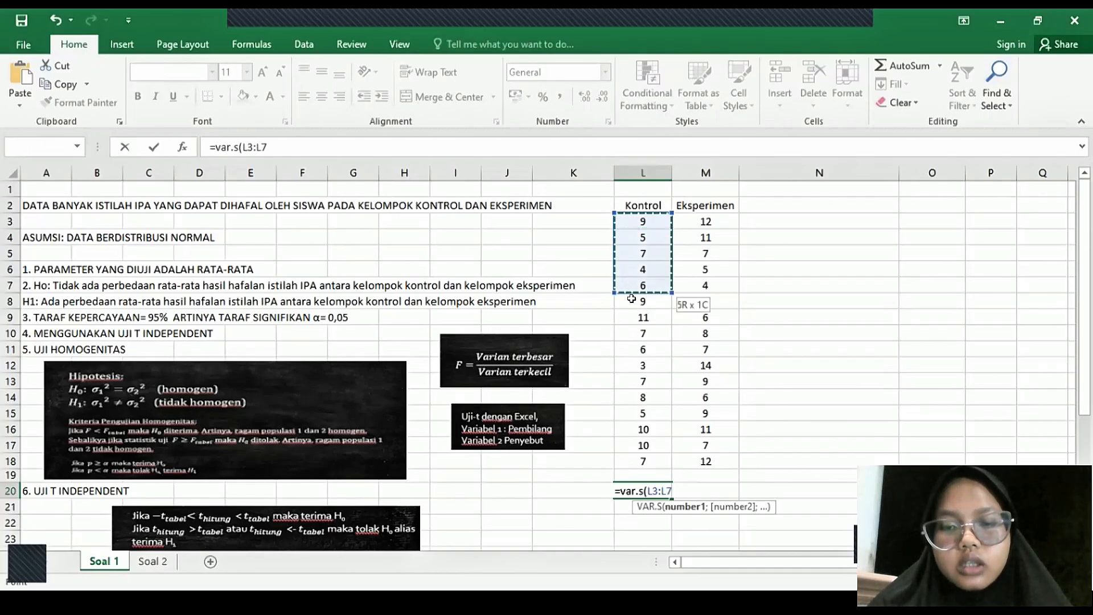
shift+click(643, 454)
text())
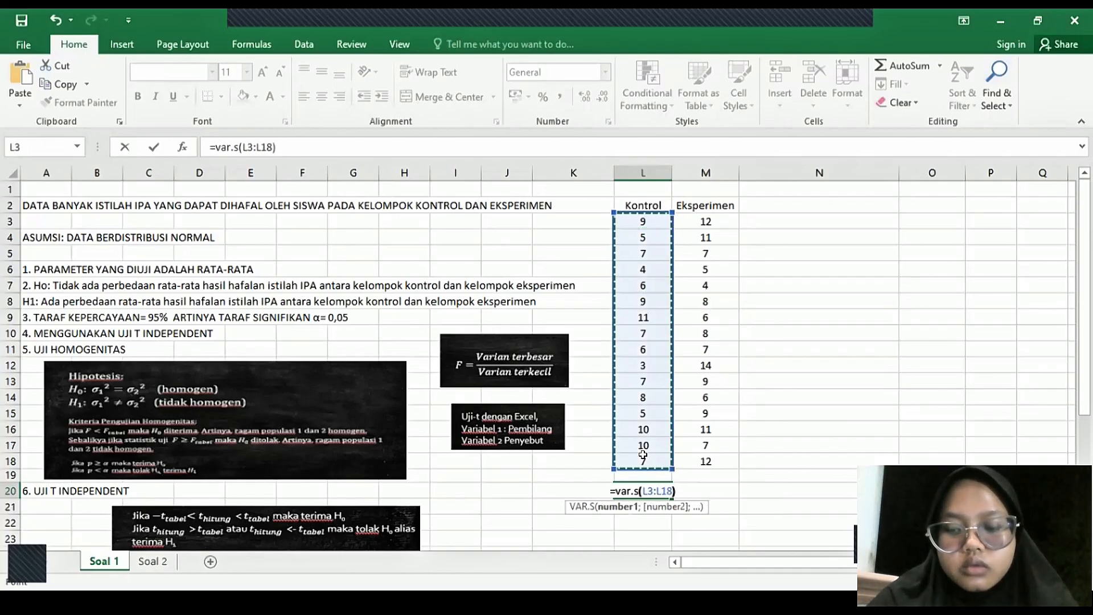
key(Return)
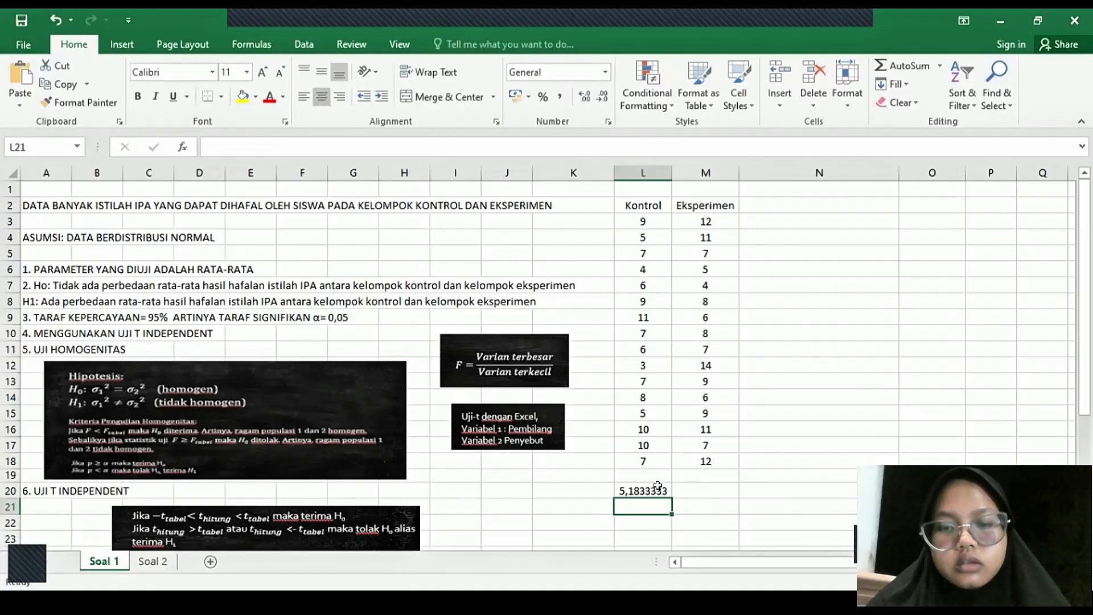
click(658, 488)
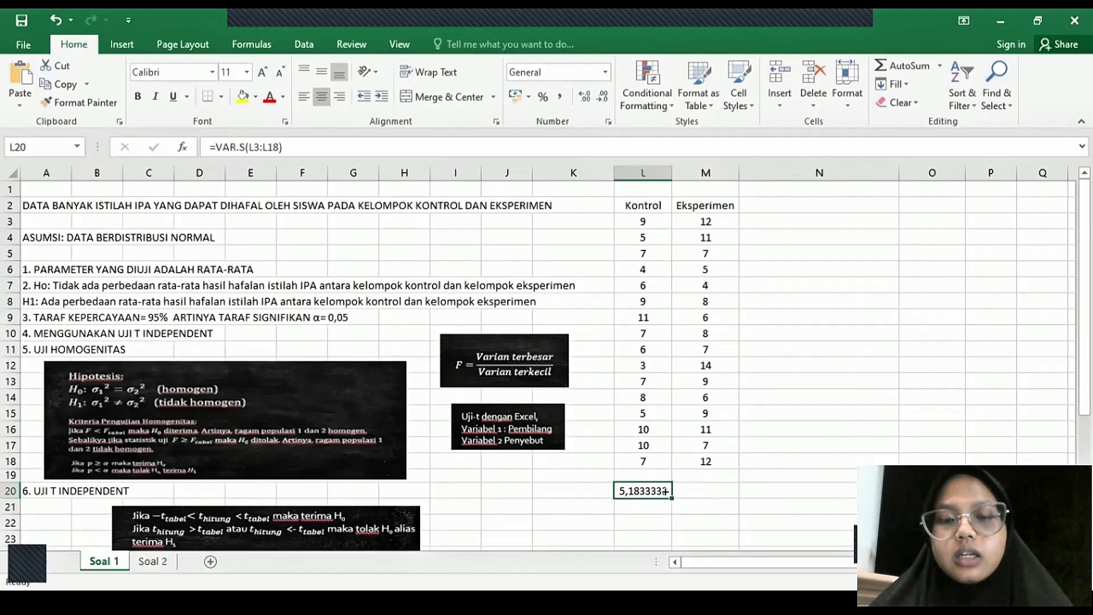
drag(665, 491, 712, 490)
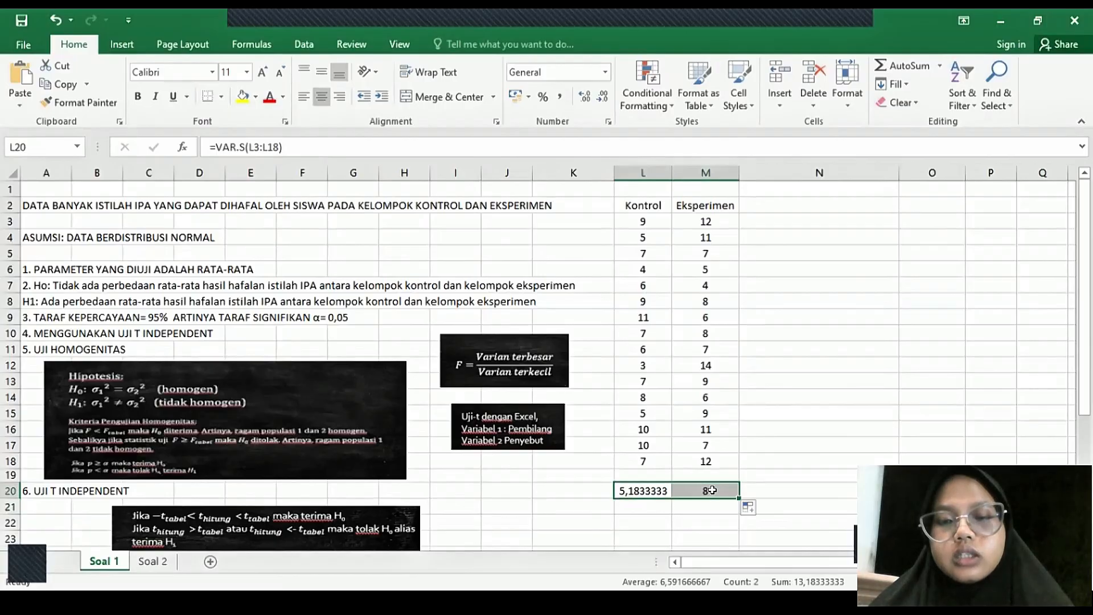
- Label the variances by entering "variabel 1" in M21 under Eksperimen and "variabel 2" in L21 under Kontrol
click(702, 504)
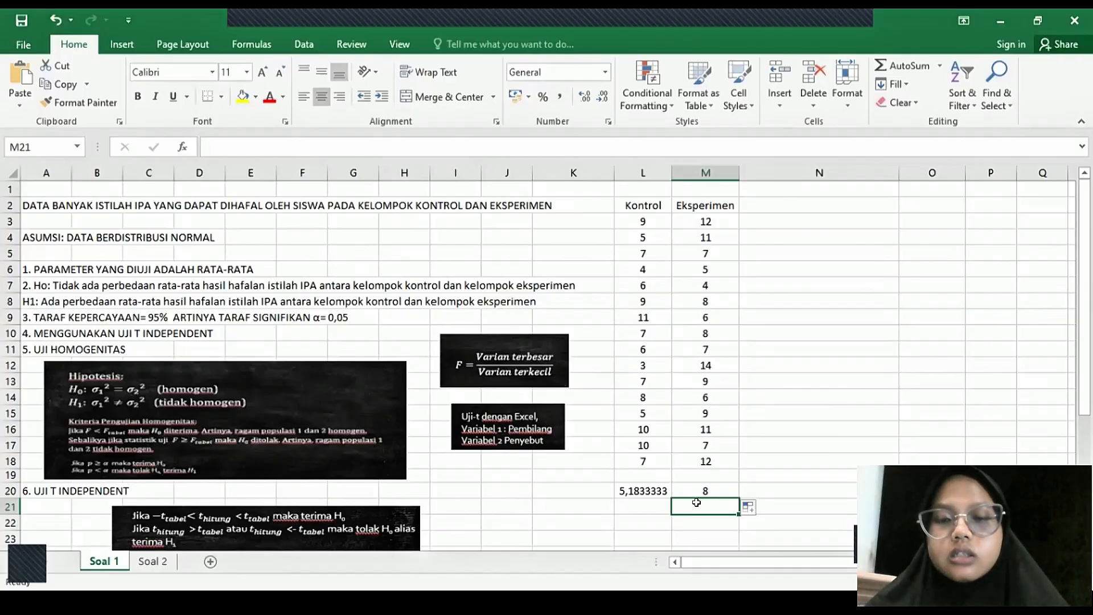
double_click(696, 503)
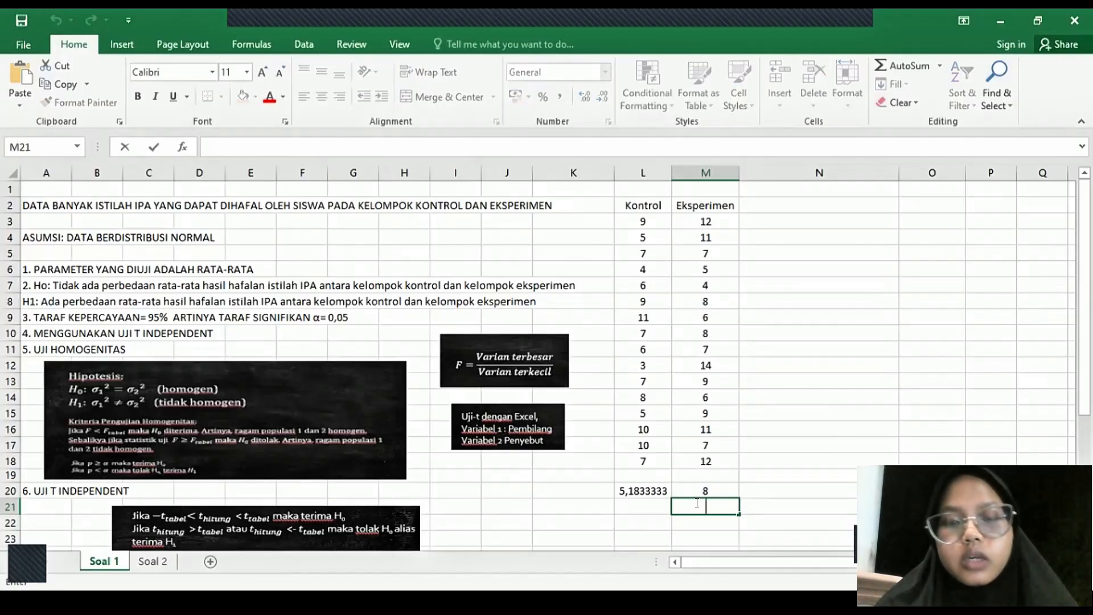
text(vari)
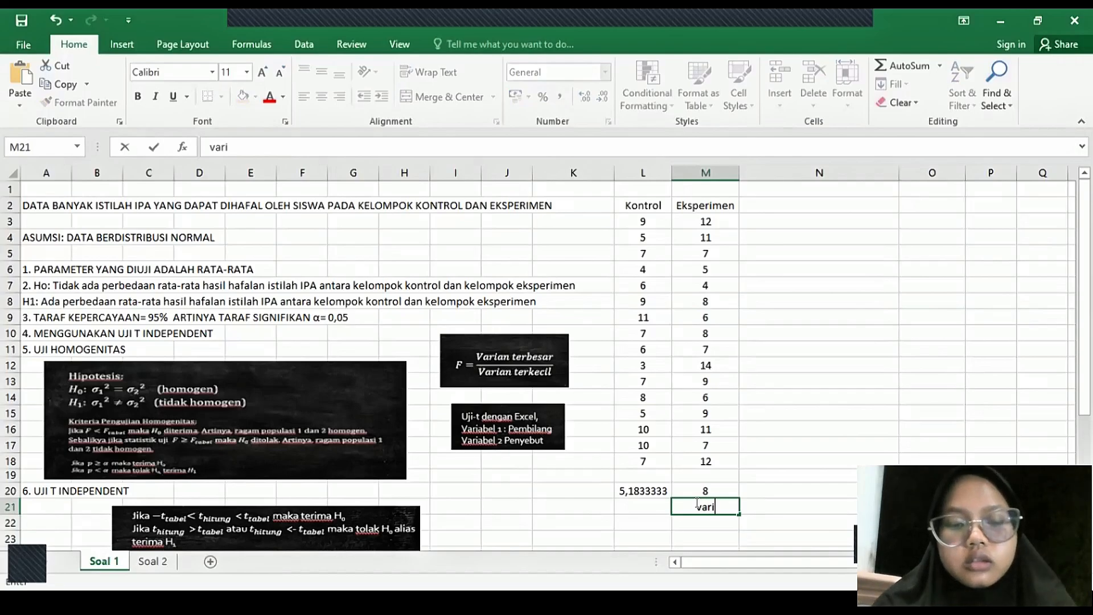
text(abel)
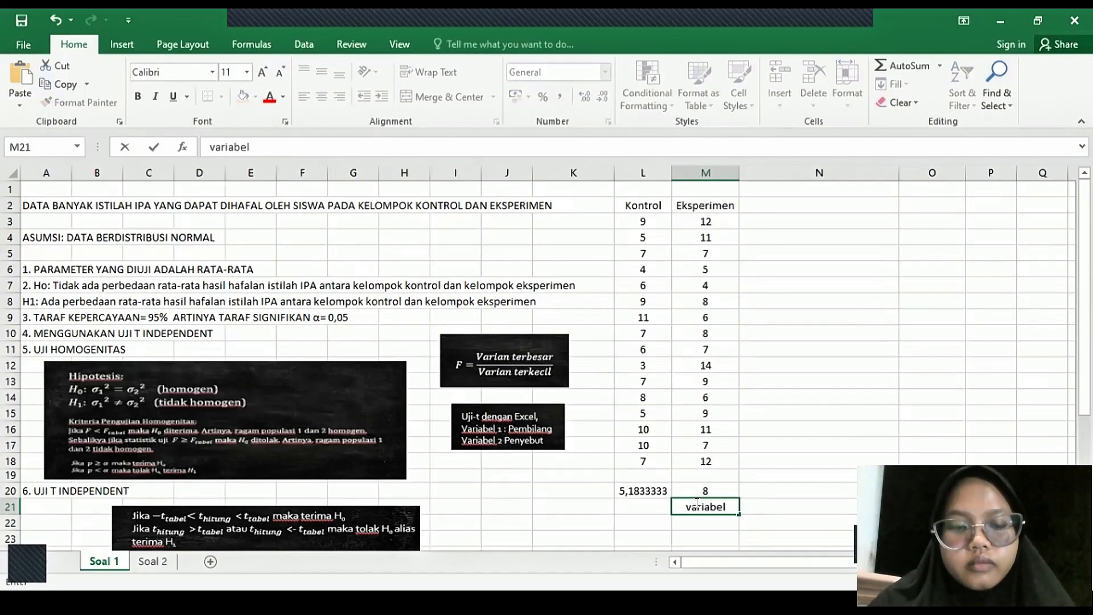
text( 1)
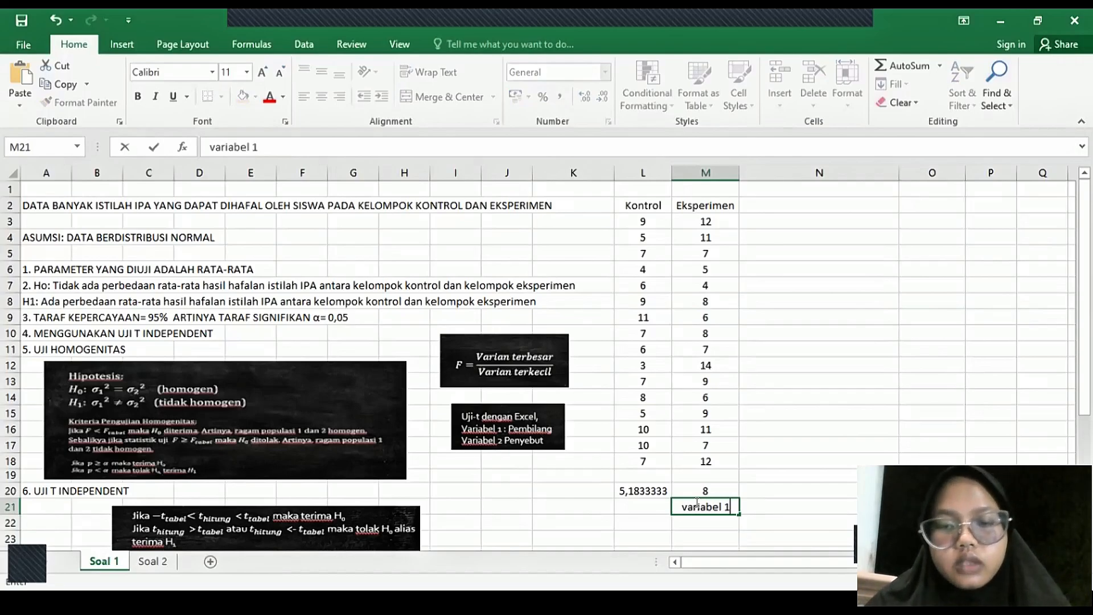
click(657, 501)
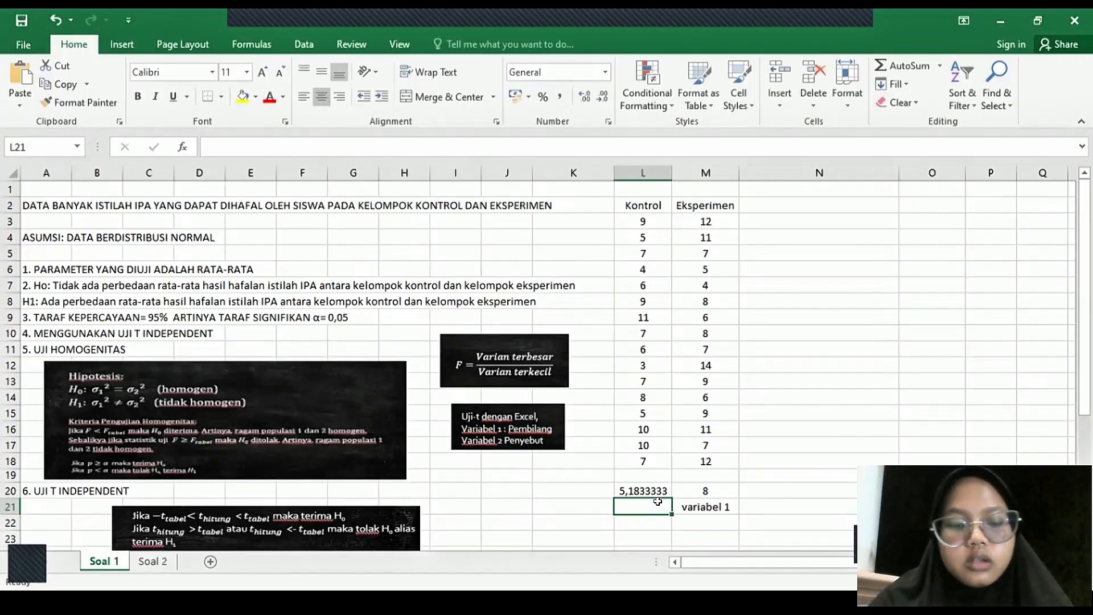
text(variab)
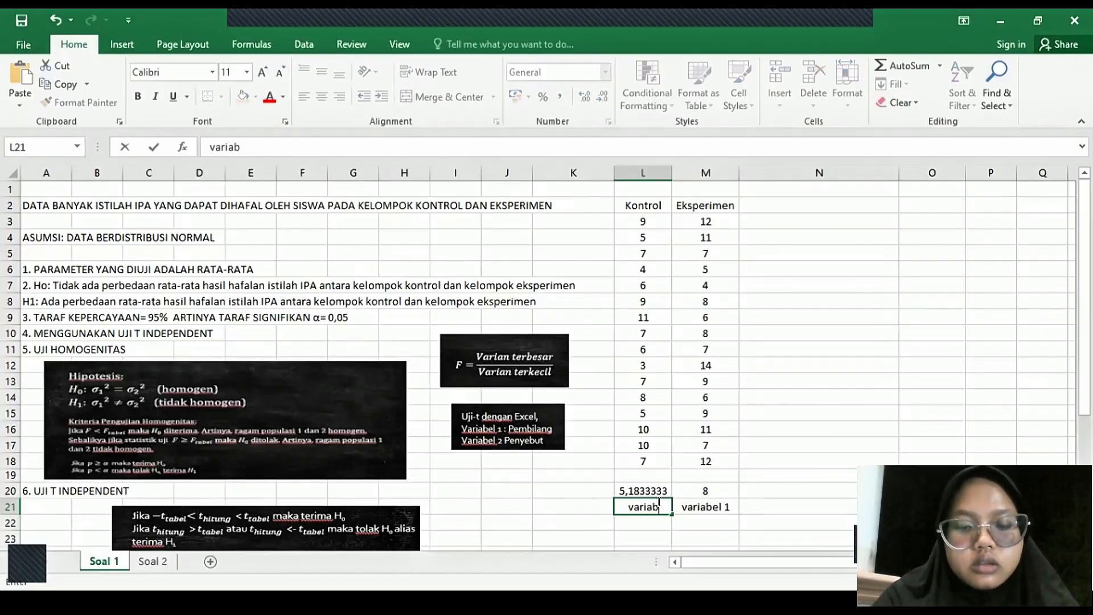
text(el 2)
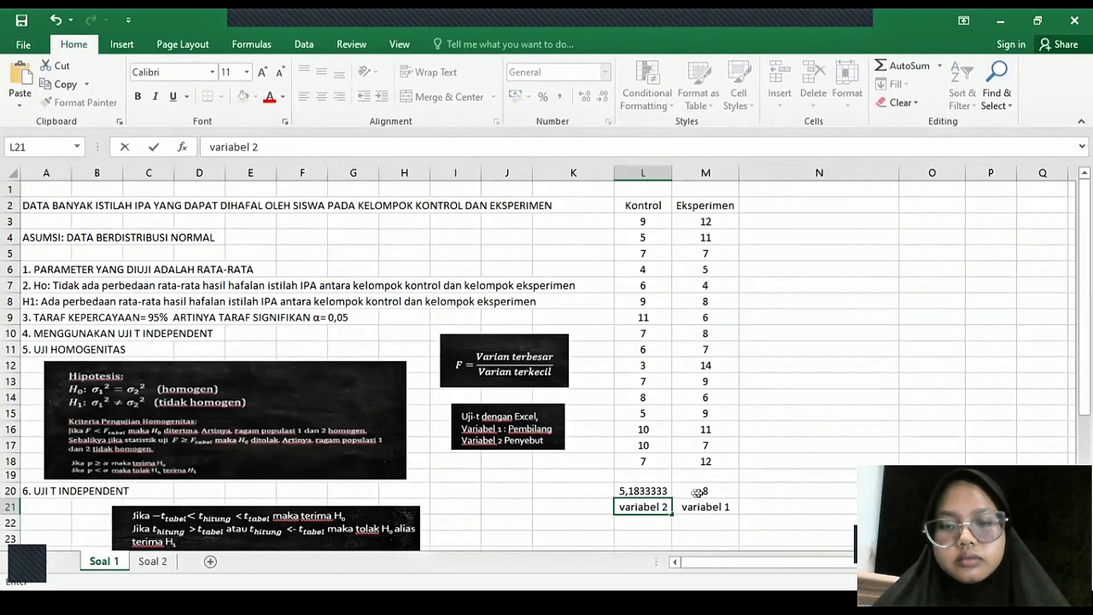
key(Left)
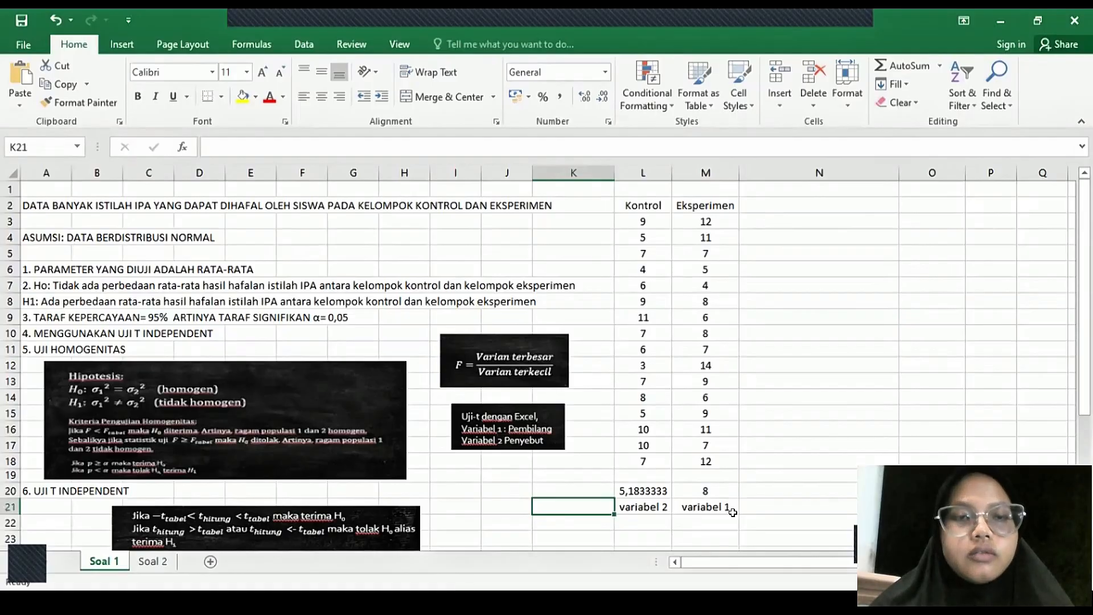
- Set up an F-Test Two-Sample for Variances with M2:M18 as variable 1, L2:L18 as variable 2, and labels included
click(303, 42)
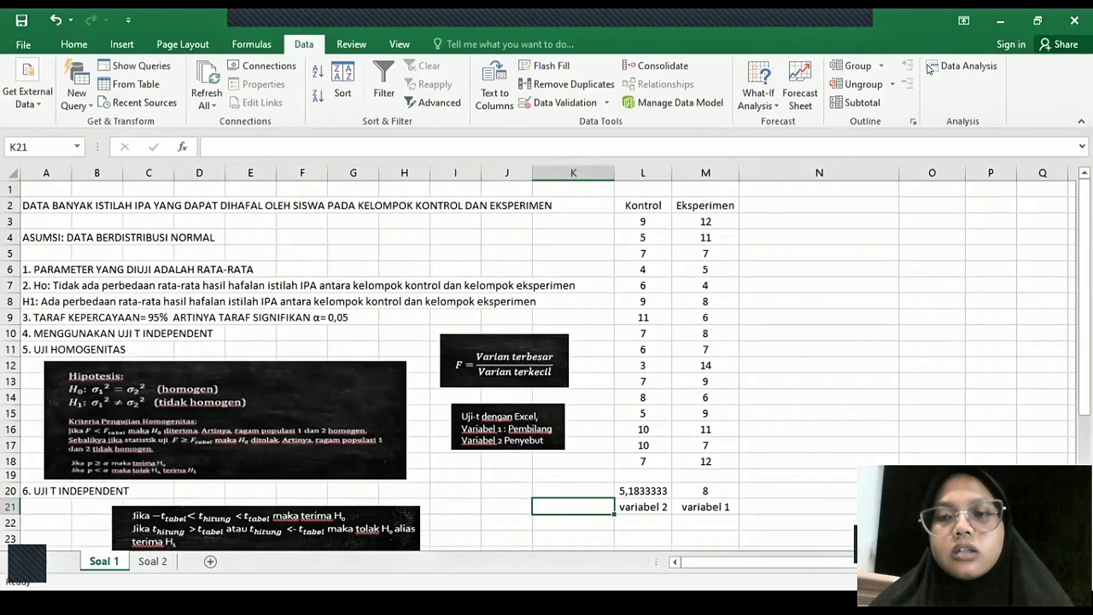
click(962, 66)
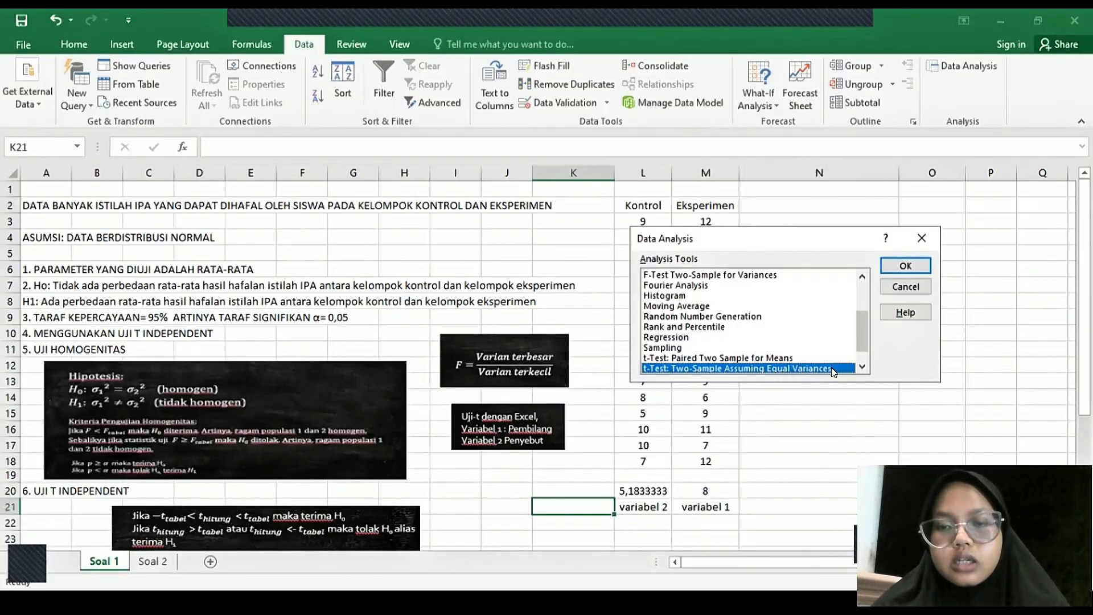
click(773, 275)
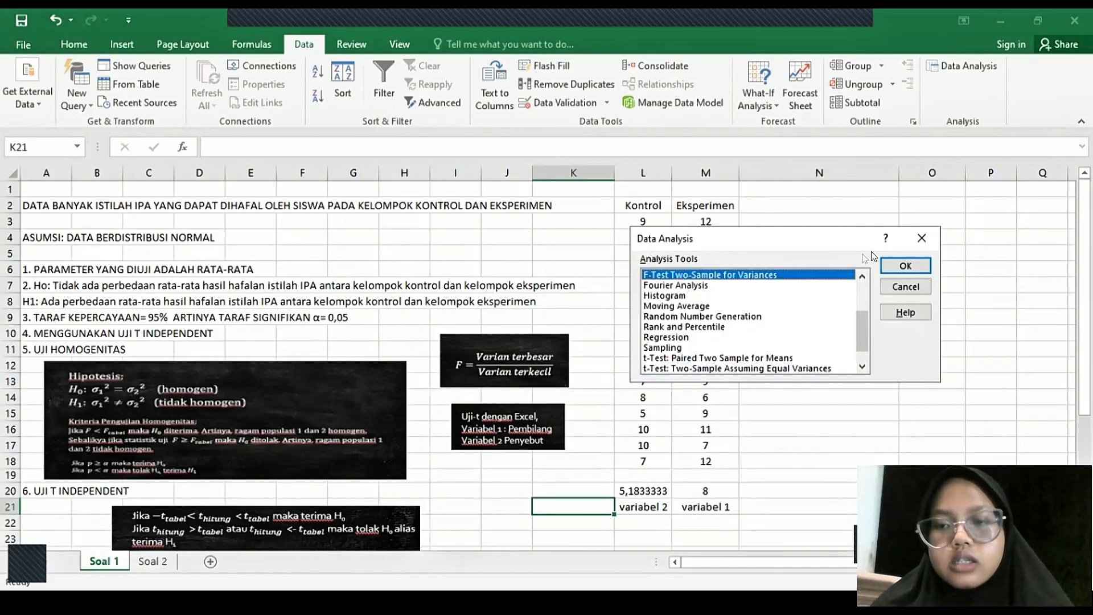
click(911, 265)
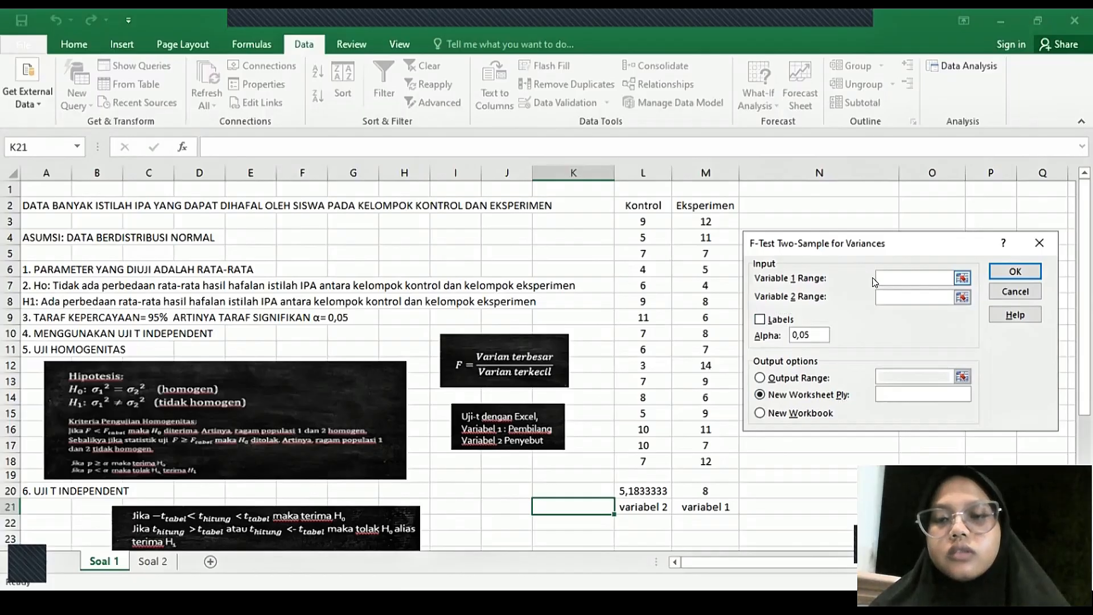
click(697, 206)
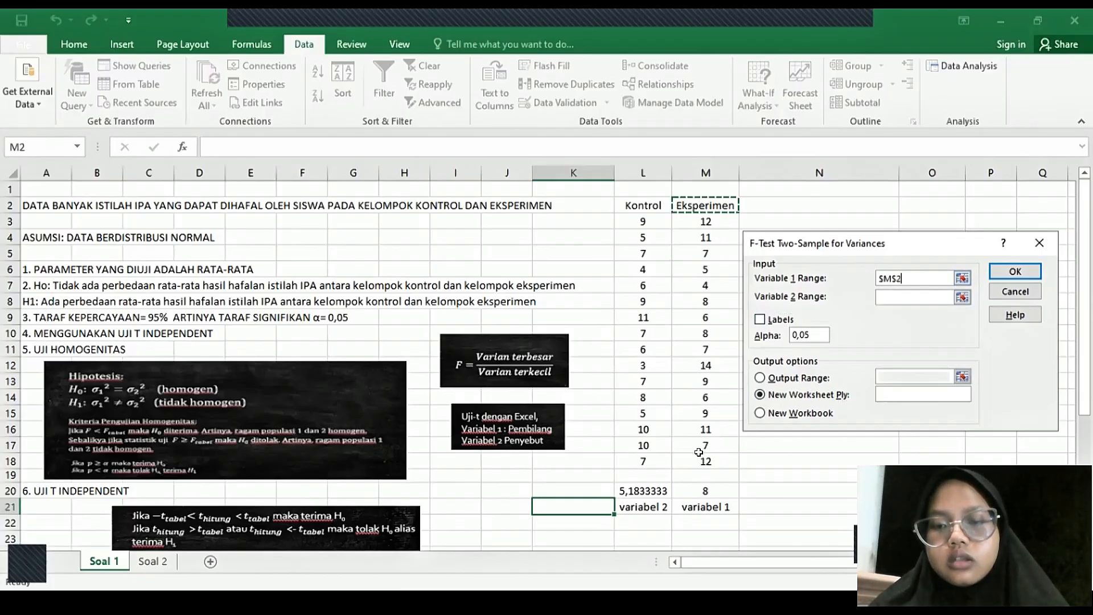
key(ctrl+shift+Down)
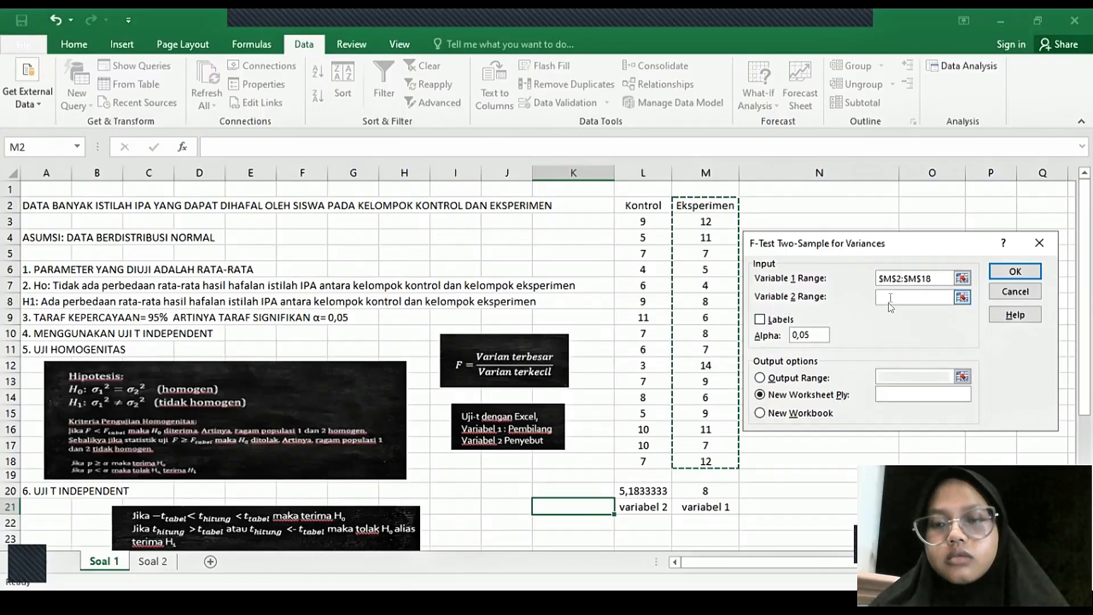
click(891, 297)
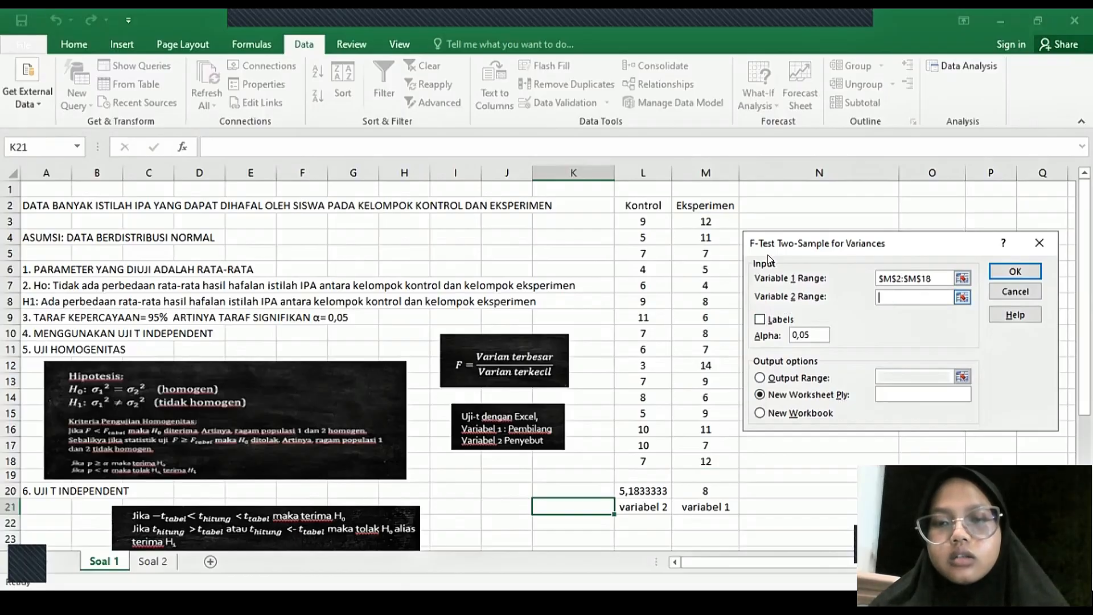
click(649, 204)
drag(648, 204, 650, 459)
click(760, 319)
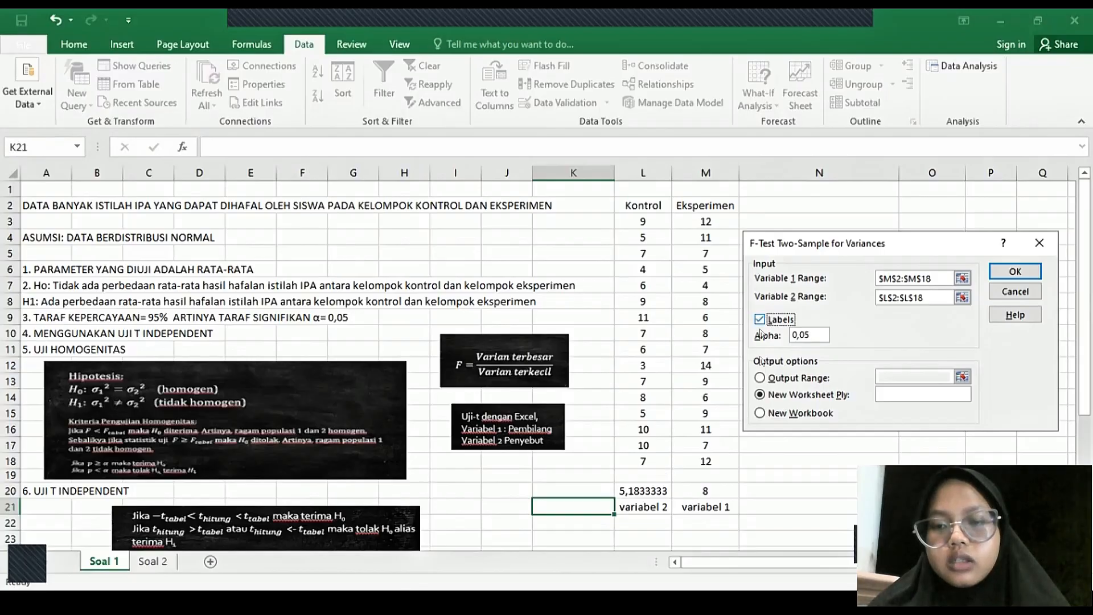
- Generate the F-test results table in the current sheet starting at cell N2, and inspect its F and one-tail P values
click(760, 377)
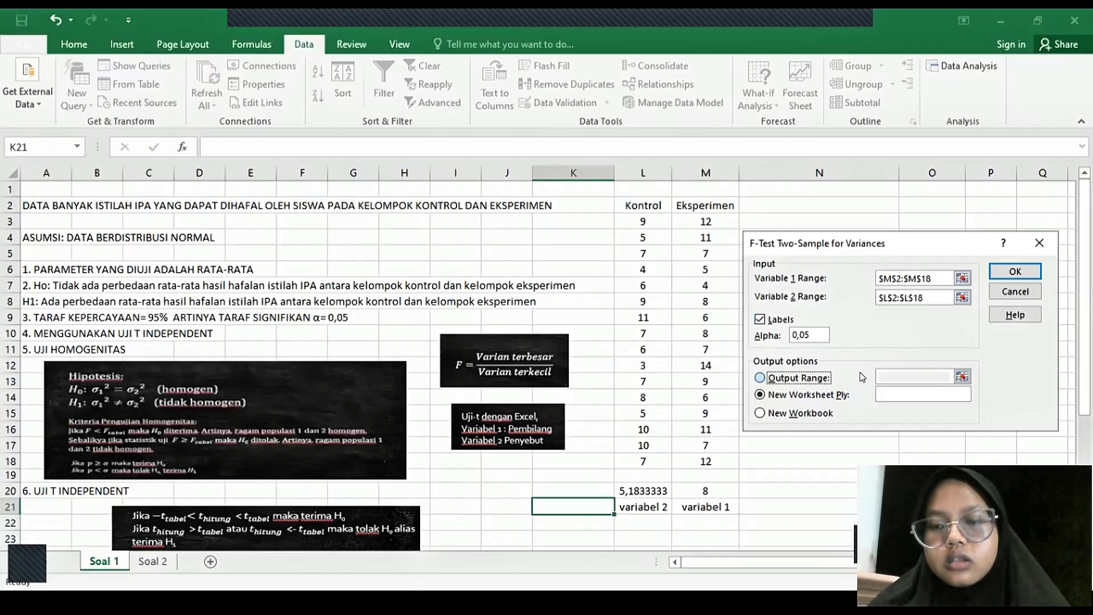
click(881, 374)
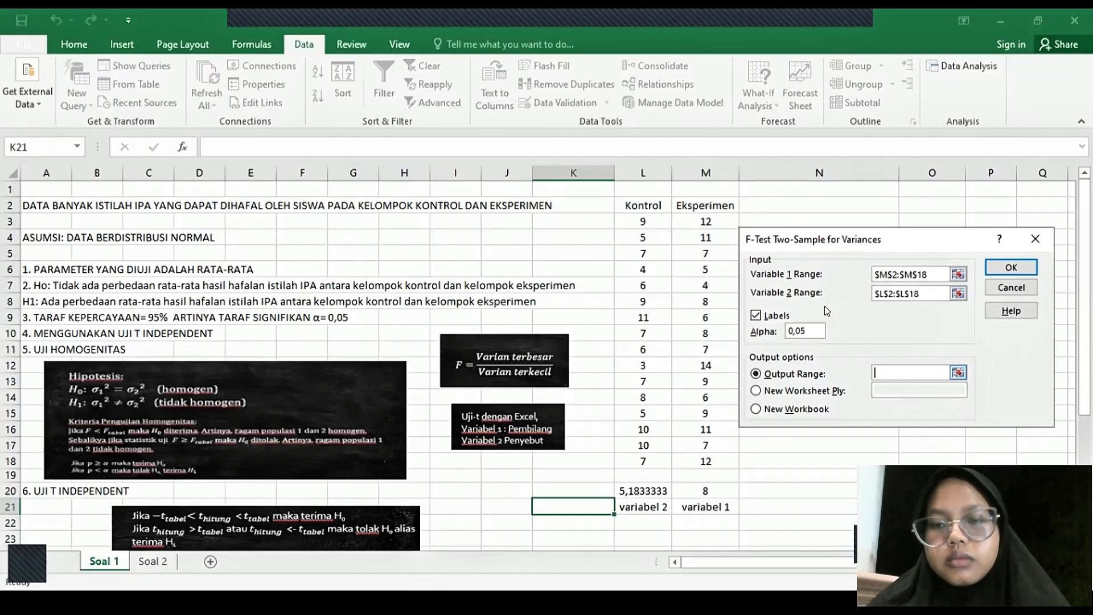
click(776, 205)
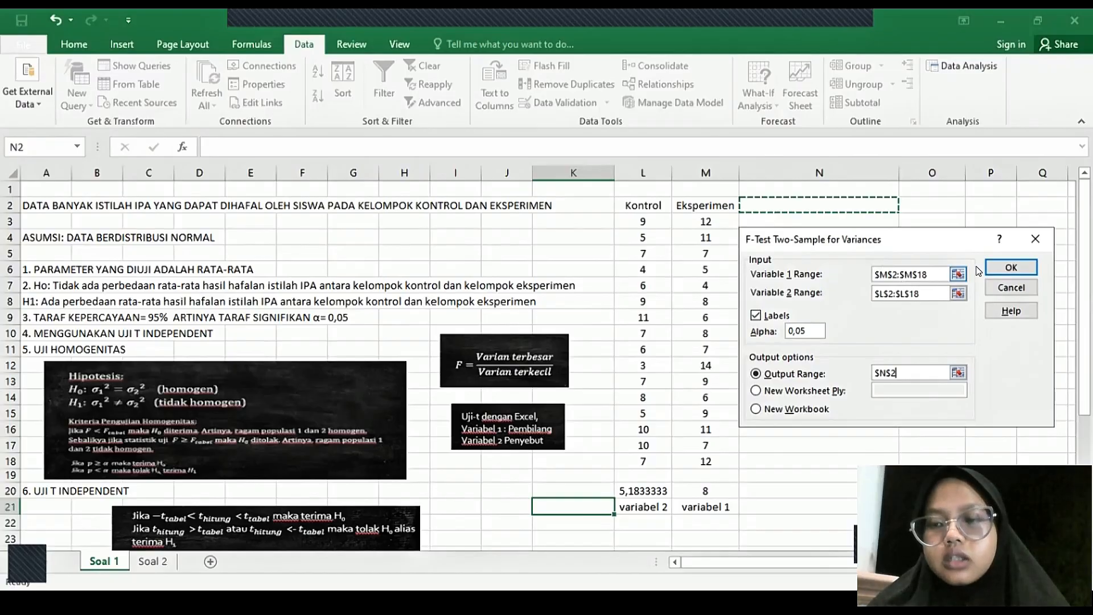
click(1001, 270)
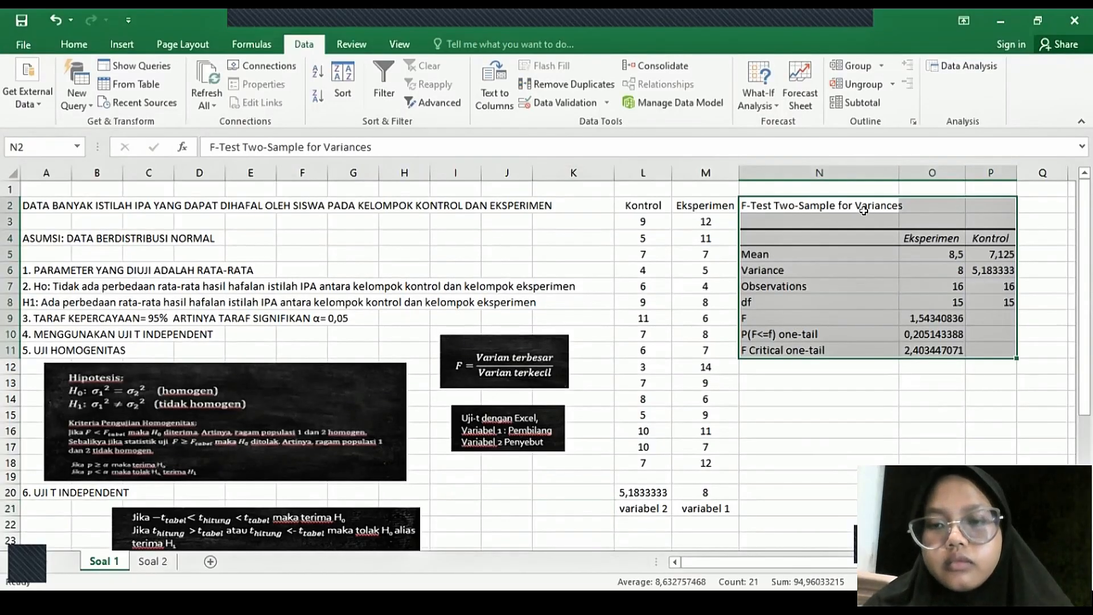
click(914, 318)
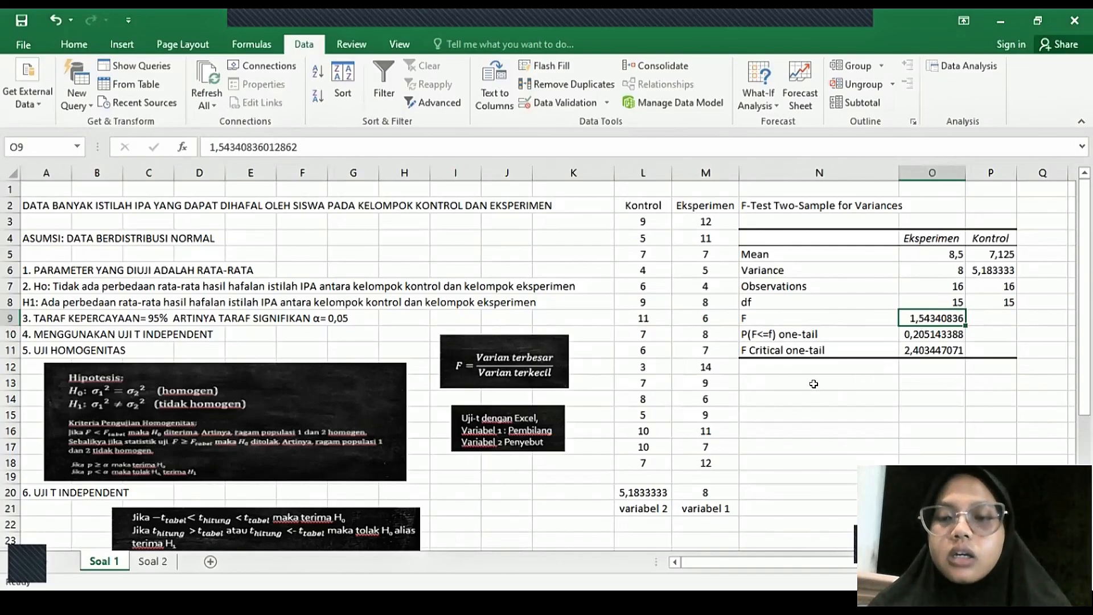
click(903, 333)
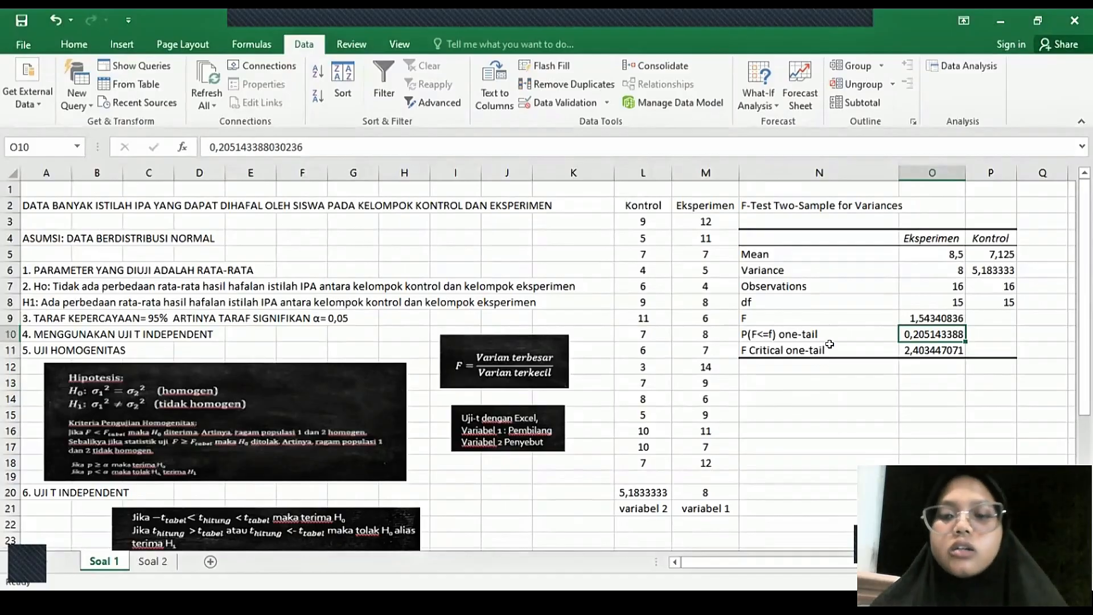
- Record the homogeneity test decision "Ho diterima" in N13, below the F-test results
click(814, 386)
text(Ho diterima)
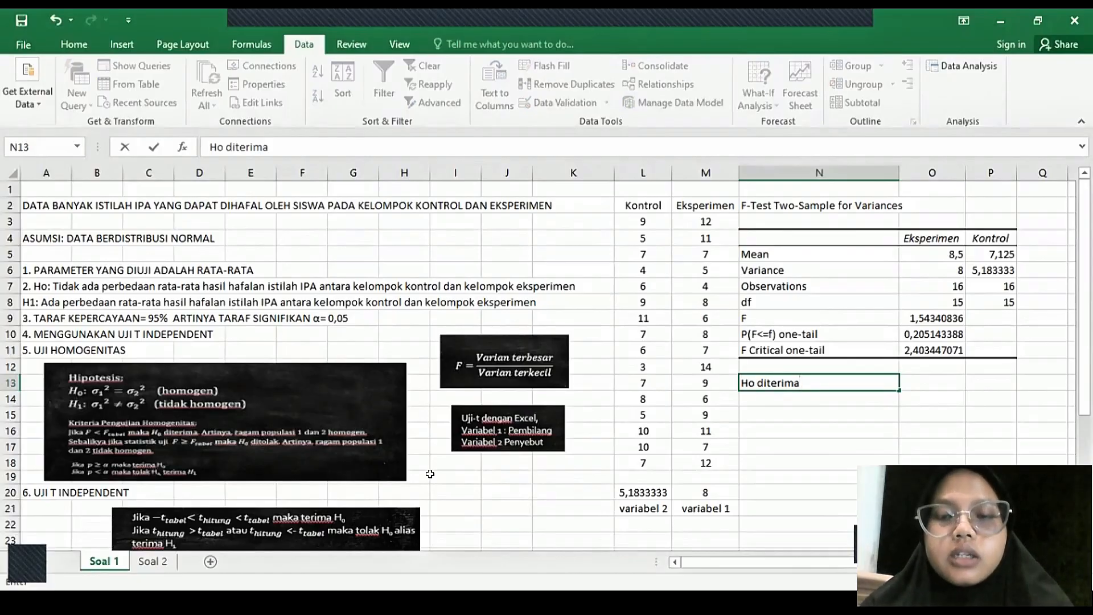
scroll(430, 474, down, 5)
scroll(430, 474, up, 3)
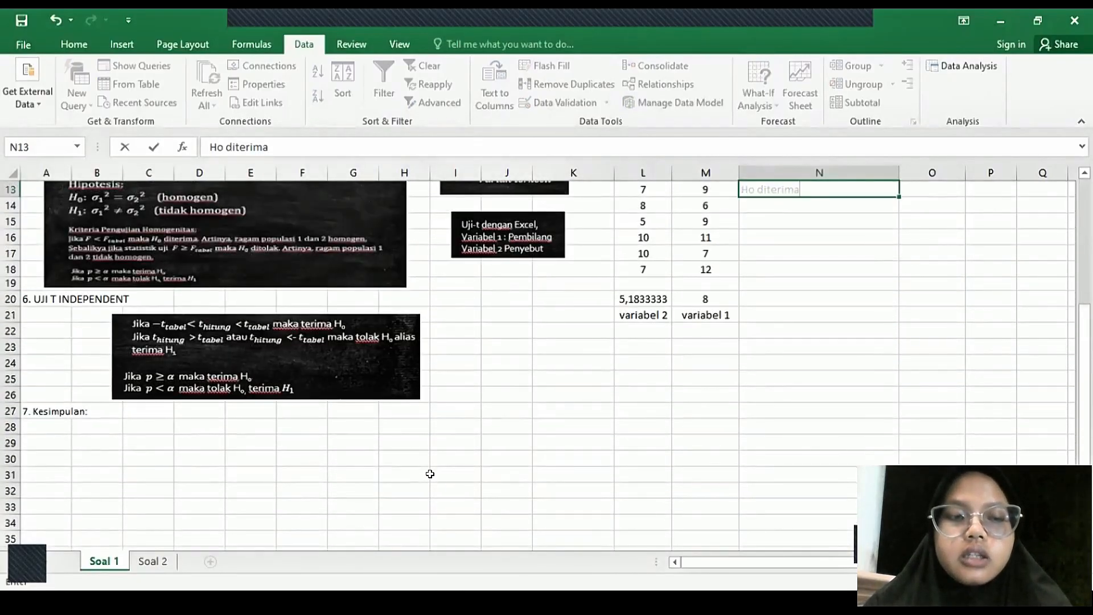
scroll(430, 474, down, 5)
scroll(430, 474, up, 2)
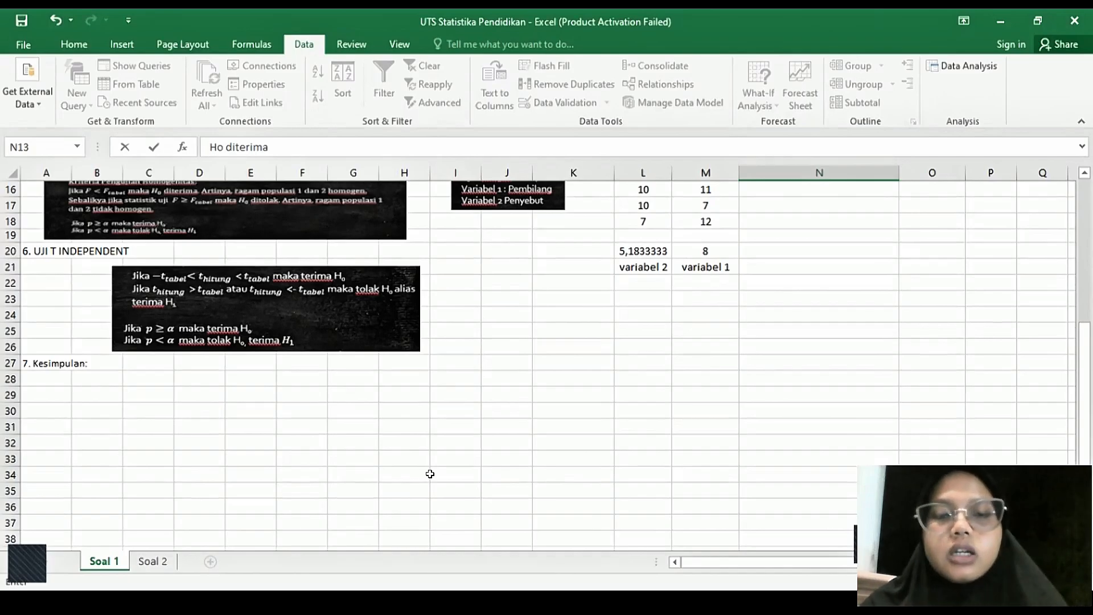
key(Return)
key(Return)
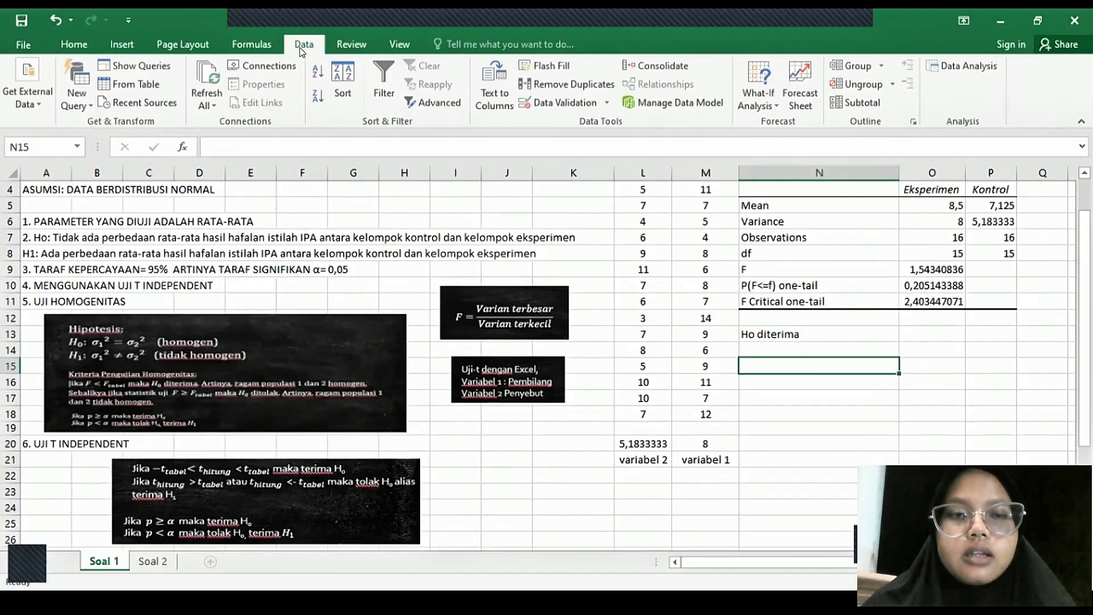
- Set up a t-Test: Two-Sample Assuming Equal Variances with the Eksperimen range M2:M18 as variable 1
click(947, 65)
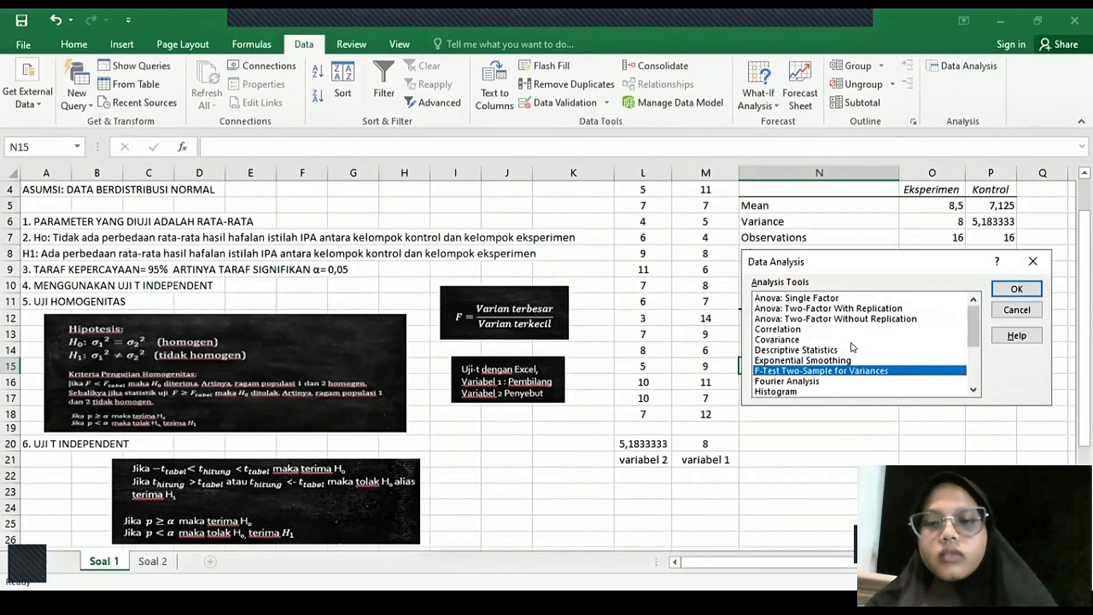
click(973, 390)
click(972, 390)
click(973, 390)
click(973, 390)
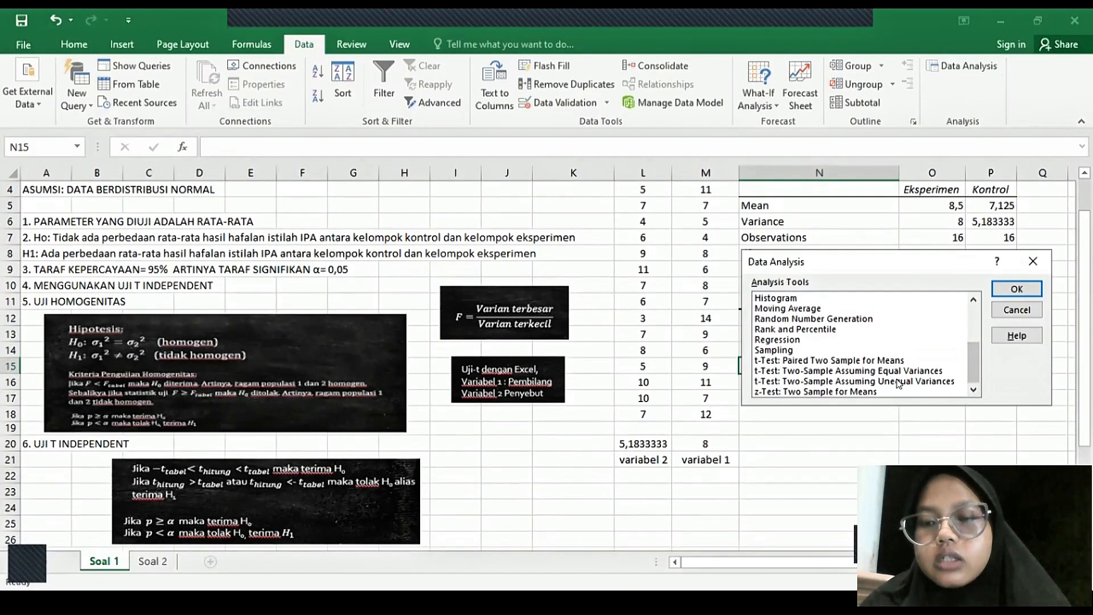
click(781, 370)
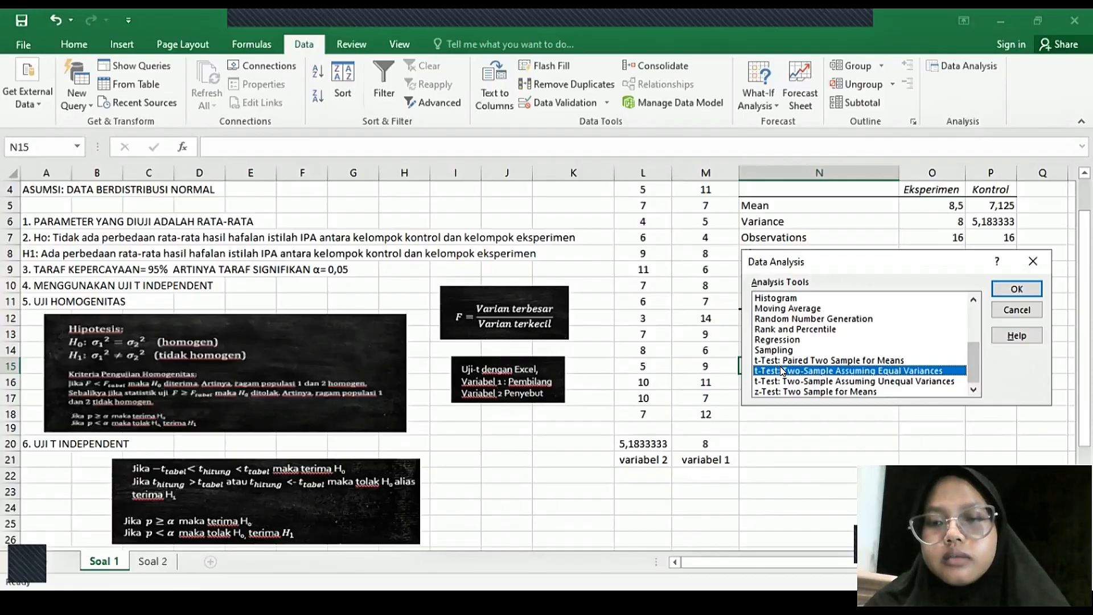
double_click(781, 370)
click(928, 263)
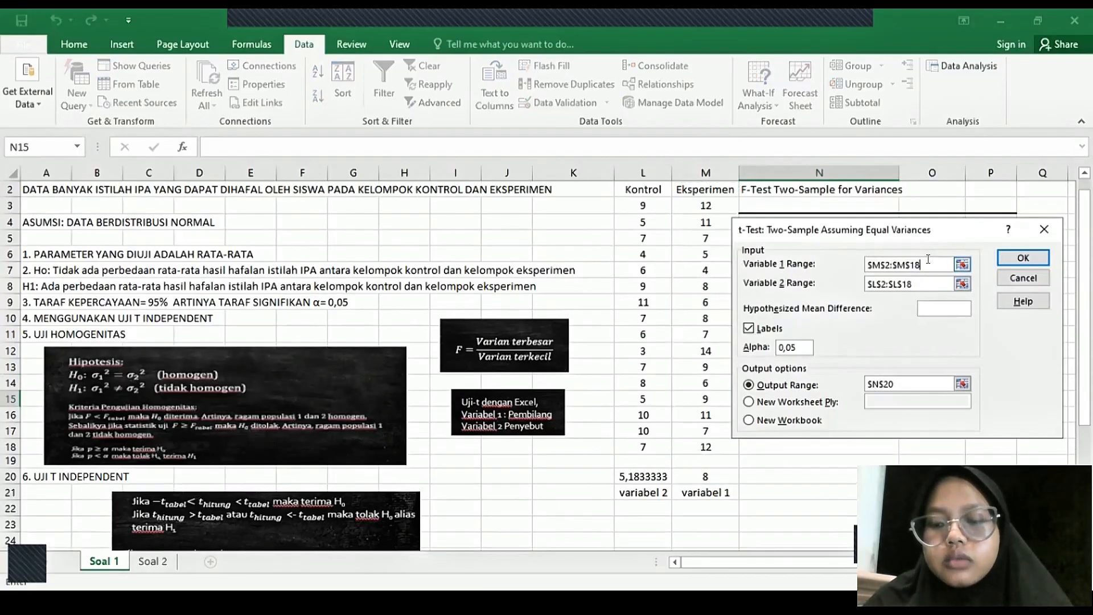
key(BackSpace)
key(BackSpace)
key(BackSpace)
key(BackSpace)
key(BackSpace)
key(BackSpace)
key(BackSpace)
key(BackSpace)
key(BackSpace)
key(BackSpace)
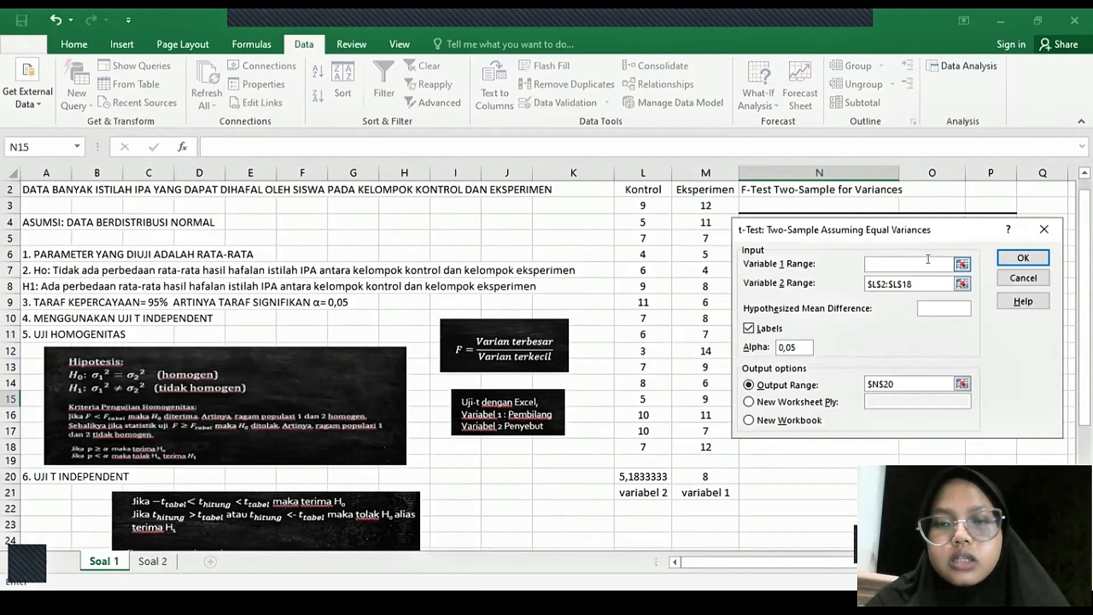
click(700, 187)
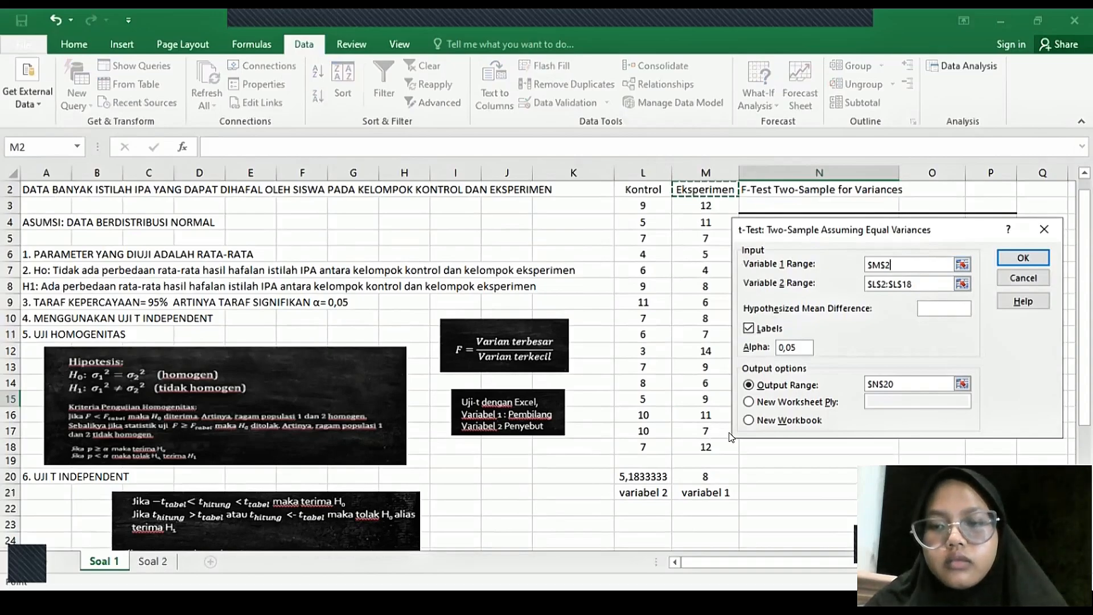
shift+click(709, 446)
- Set the t-test's variable 2 range to the Kontrol data in L2:L18, including the heading
click(933, 283)
key(BackSpace)
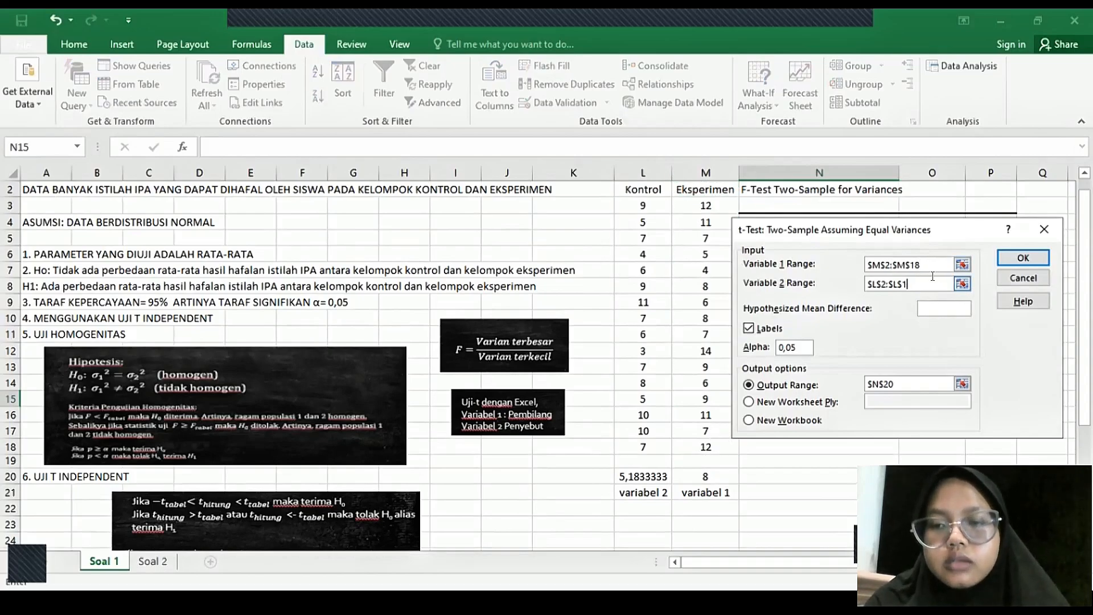
key(BackSpace)
key(BackSpace)
key(BackSpace)
key(BackSpace)
key(BackSpace)
key(BackSpace)
key(BackSpace)
key(BackSpace)
key(BackSpace)
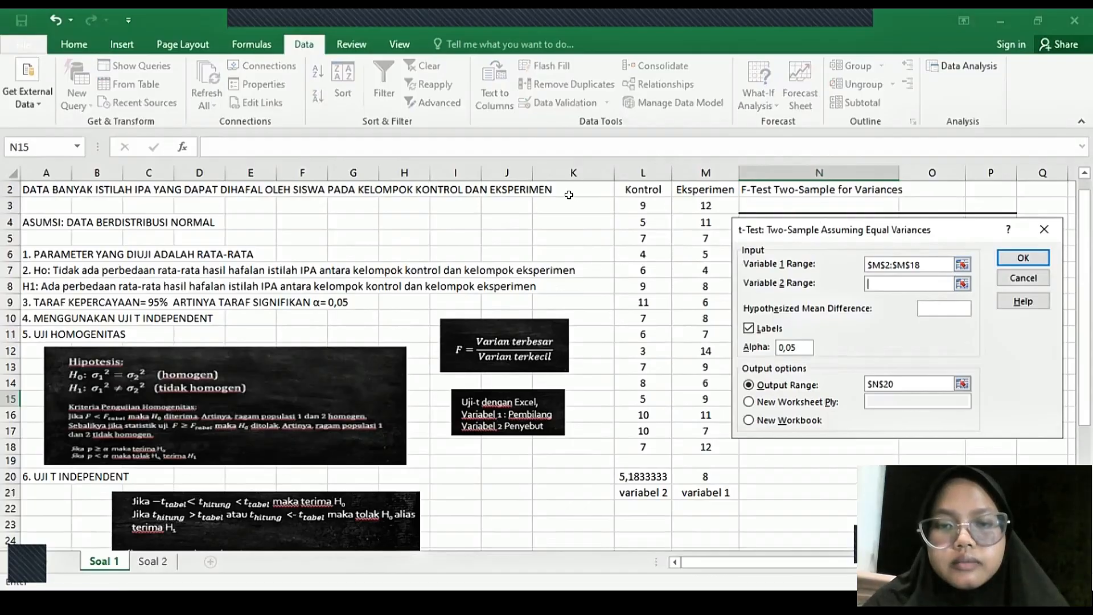
click(638, 182)
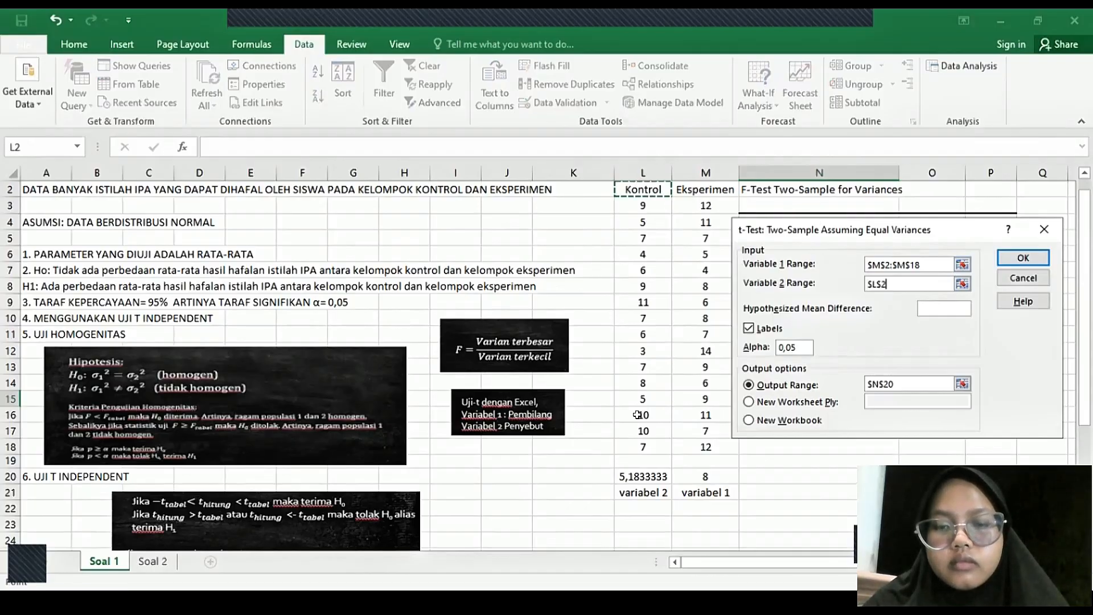
shift+click(639, 446)
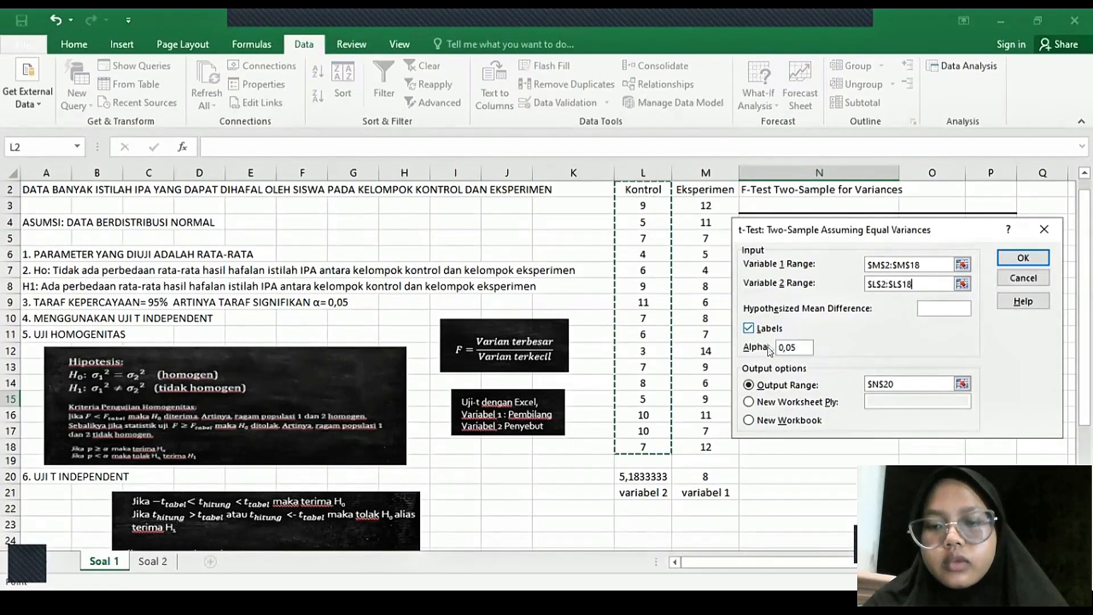
- Generate the equal-variances t-test results starting at N16, and inspect the t Stat, two-tail critical t and two-tail P values
click(896, 382)
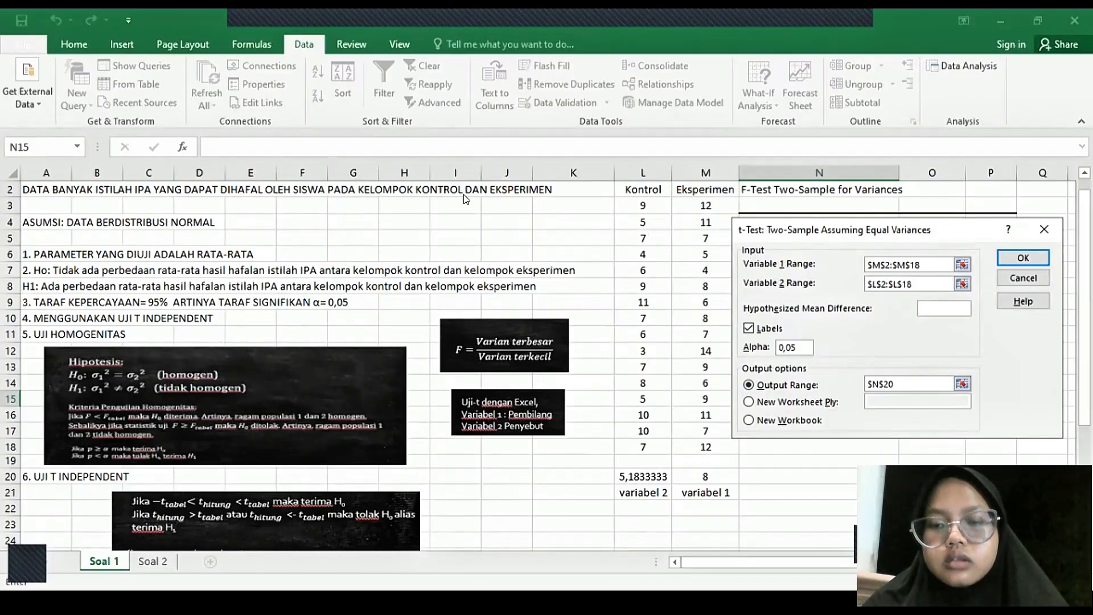
drag(464, 199, 464, 201)
click(749, 401)
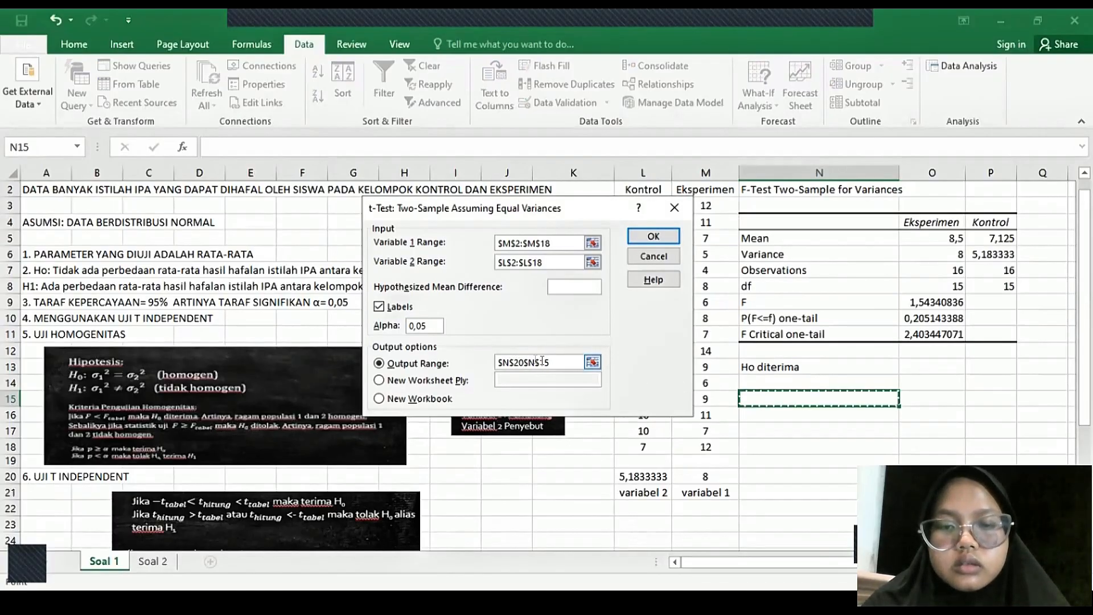
key(BackSpace)
key(BackSpace)
key(BackSpace)
key(BackSpace)
key(BackSpace)
key(BackSpace)
key(BackSpace)
key(BackSpace)
key(BackSpace)
key(BackSpace)
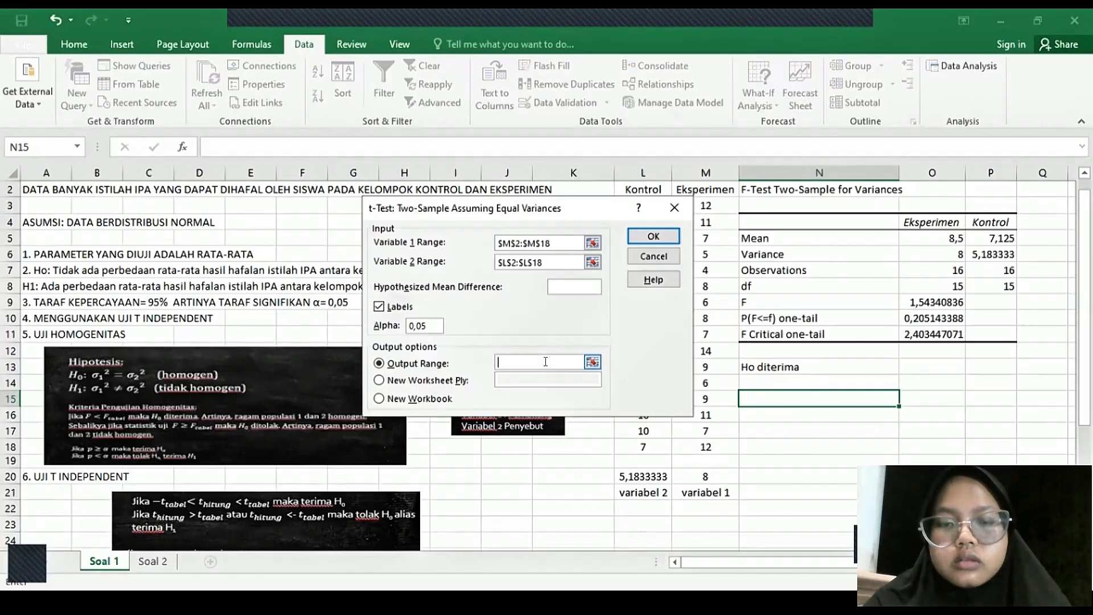
click(798, 415)
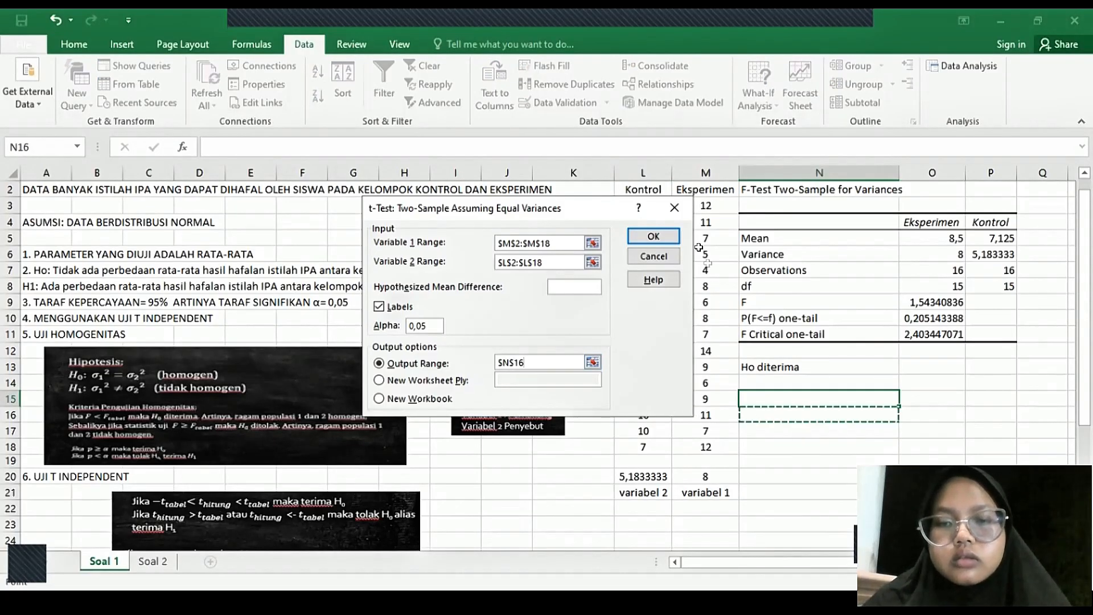
click(656, 235)
scroll(907, 390, down, 3)
click(906, 393)
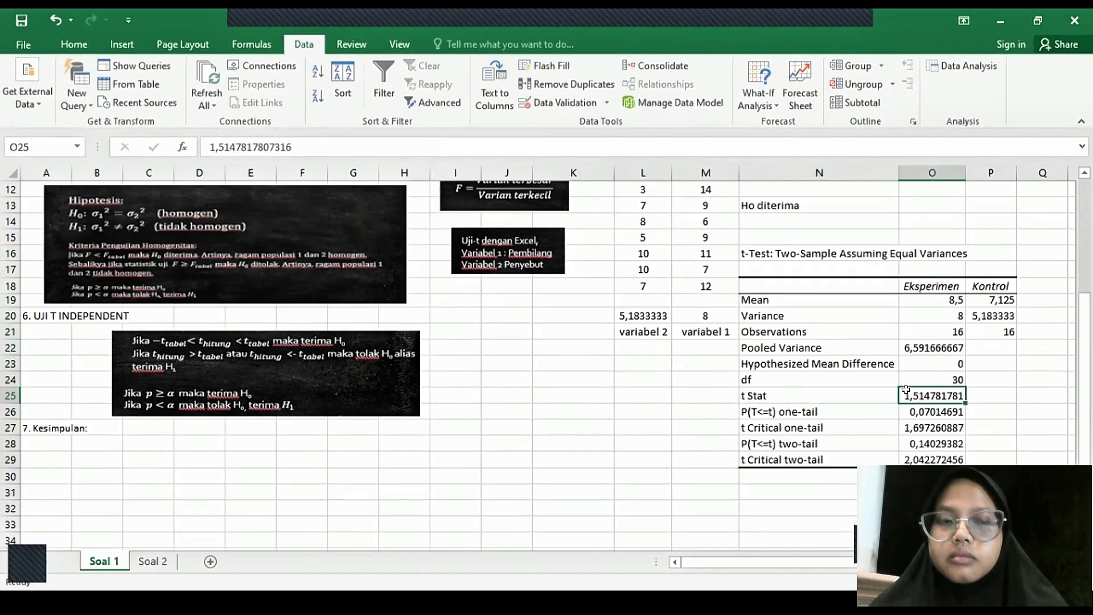
click(899, 453)
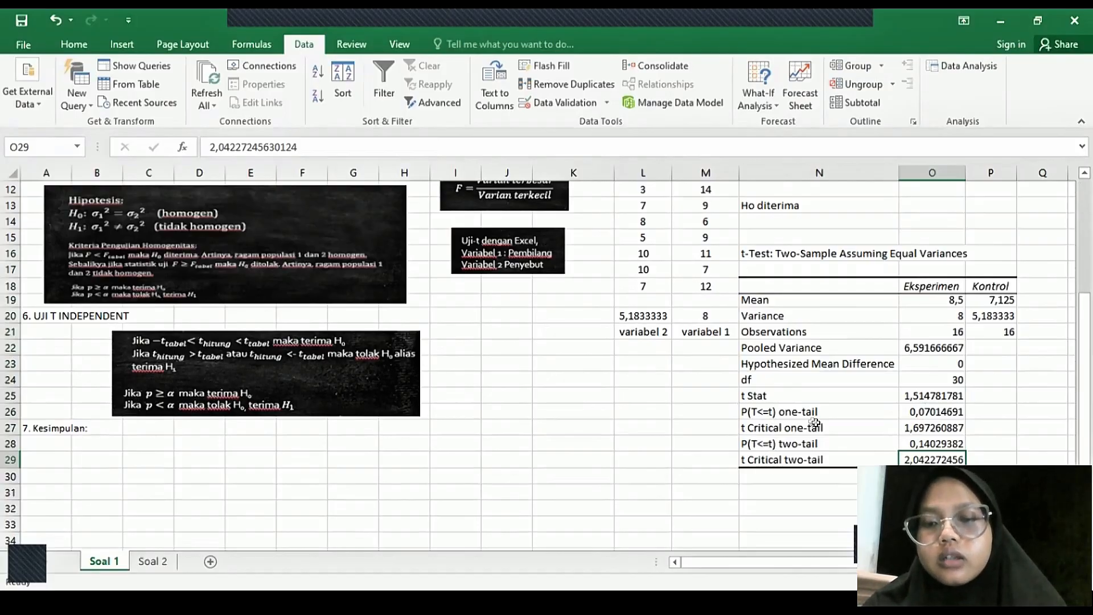
click(908, 439)
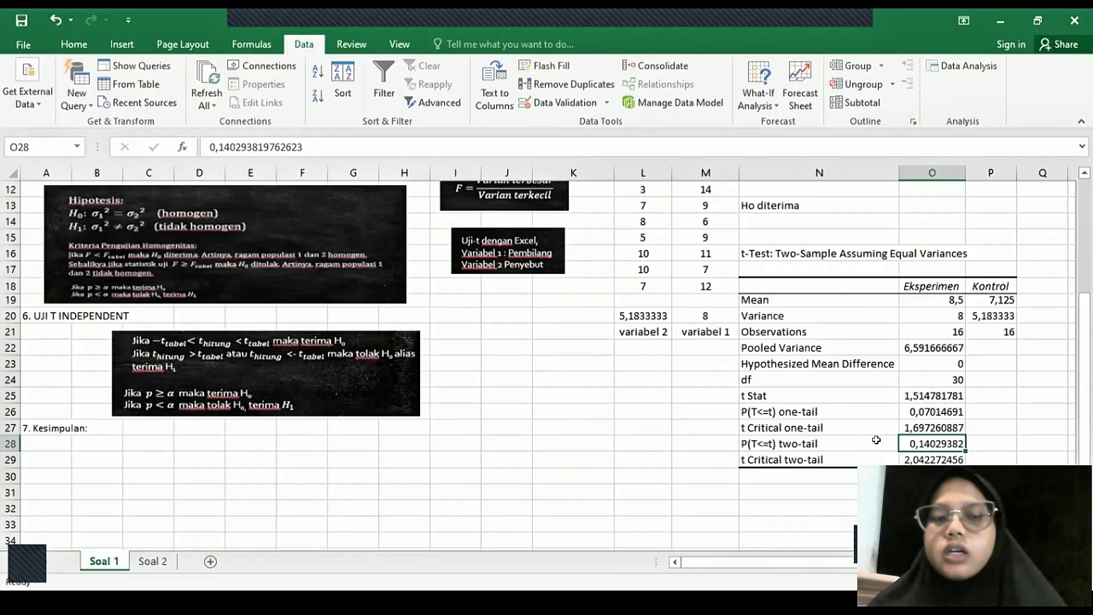
- Enter "Ho diterima" in N31 below the t-test results, and add the conclusion text after "7. Kesimpulan:" in A27
click(798, 488)
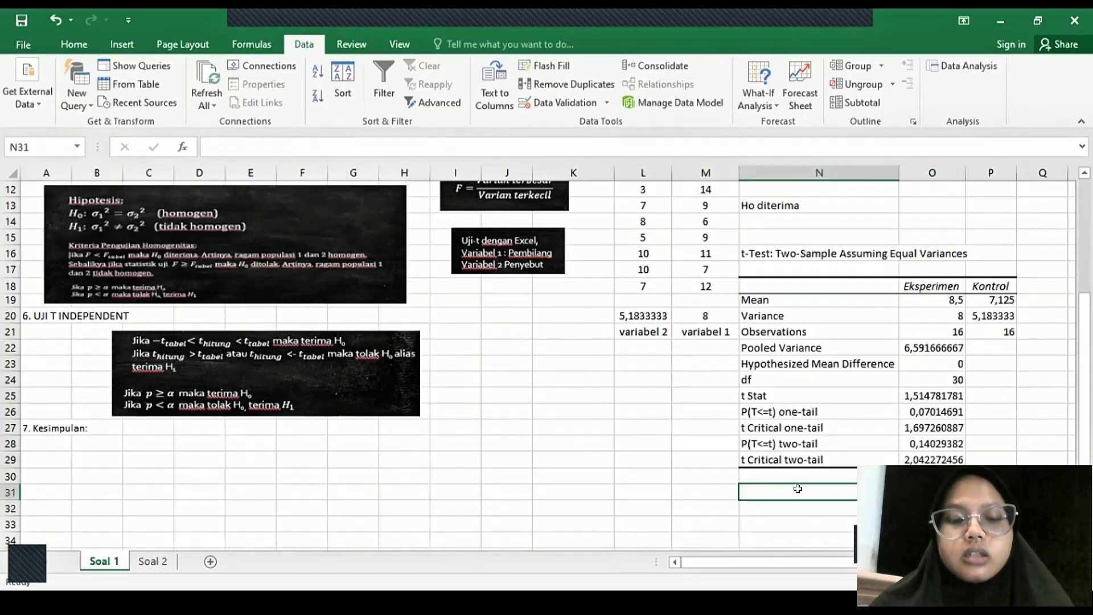
text(Ho di)
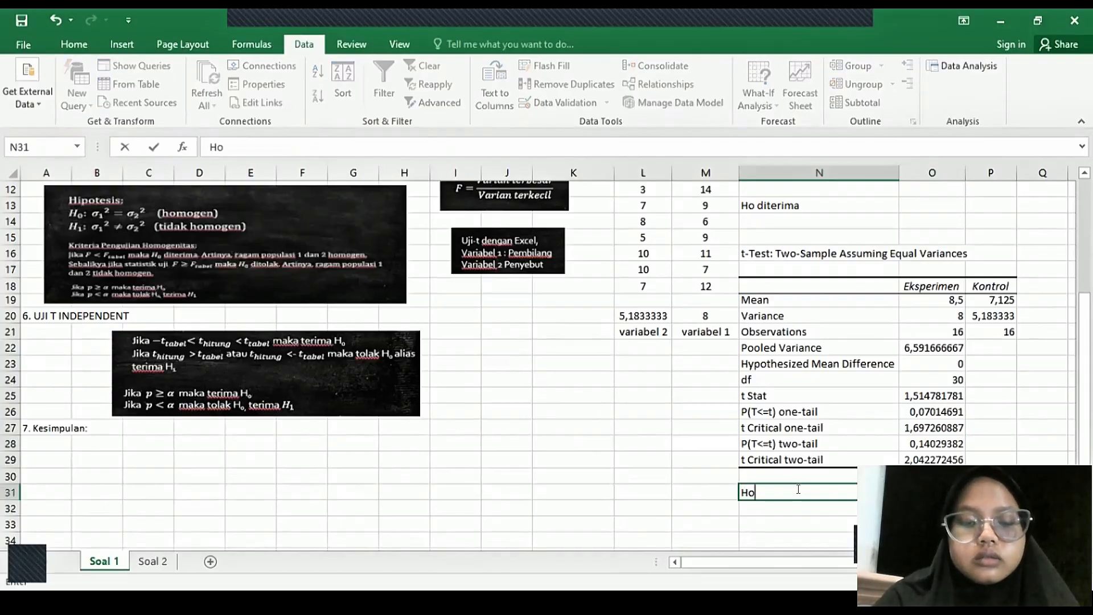
text(terima)
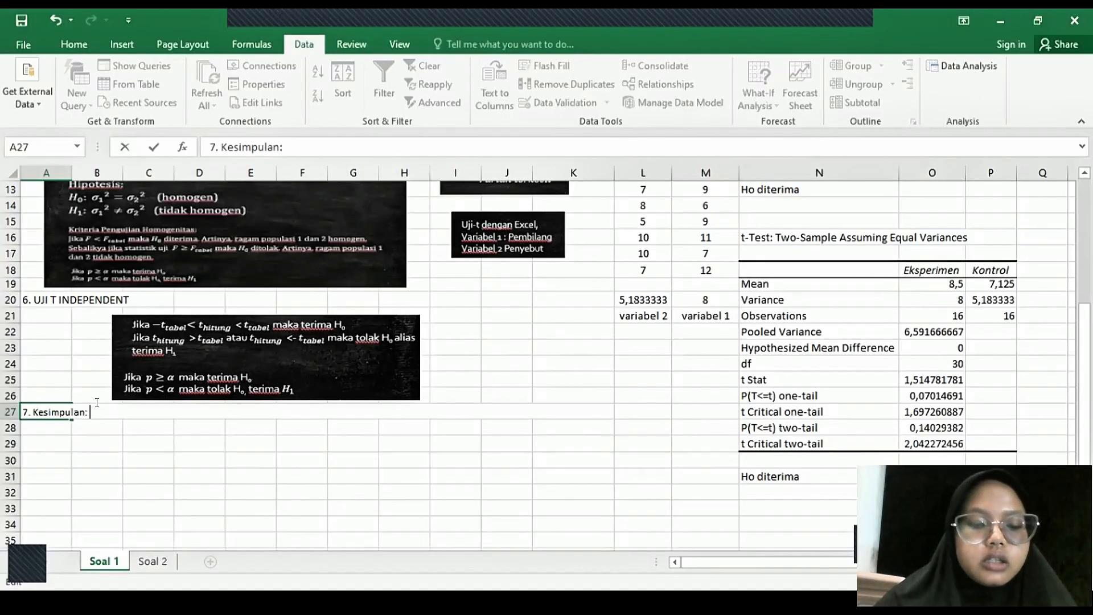
key(ctrl+v)
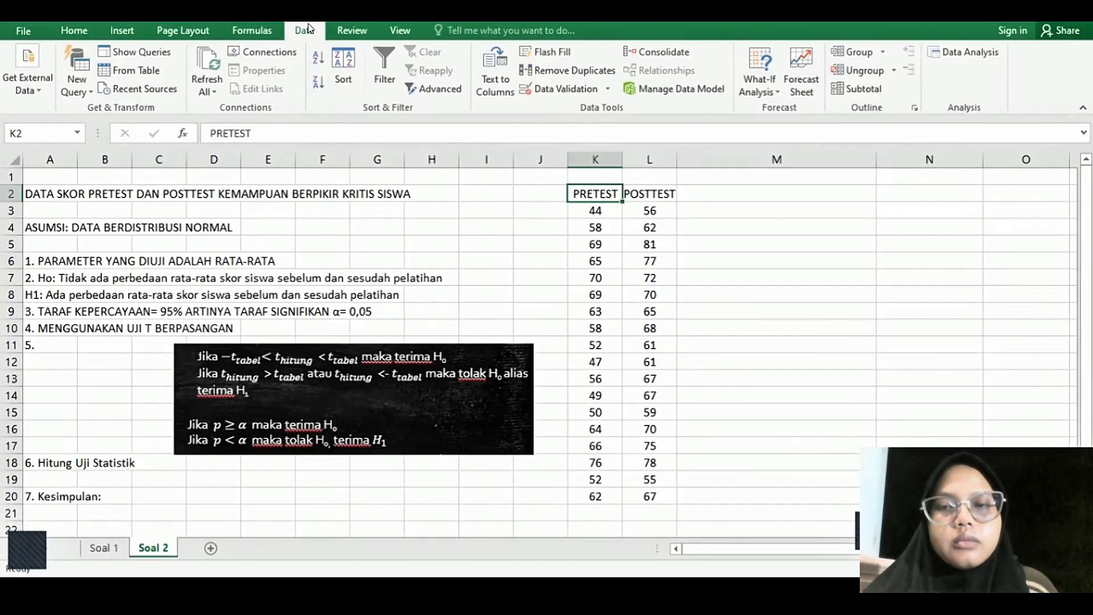
- Set up a t-Test: Paired Two Sample for Means on the Soal 2 sheet with the PRETEST range K2:K20 as variable 1
click(968, 49)
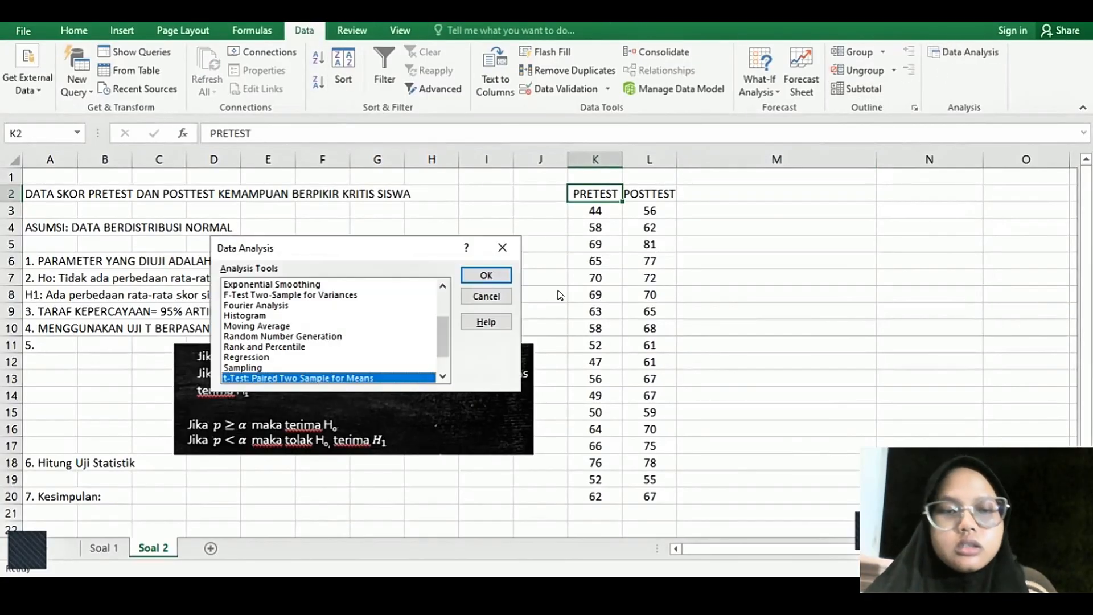
double_click(379, 370)
click(397, 249)
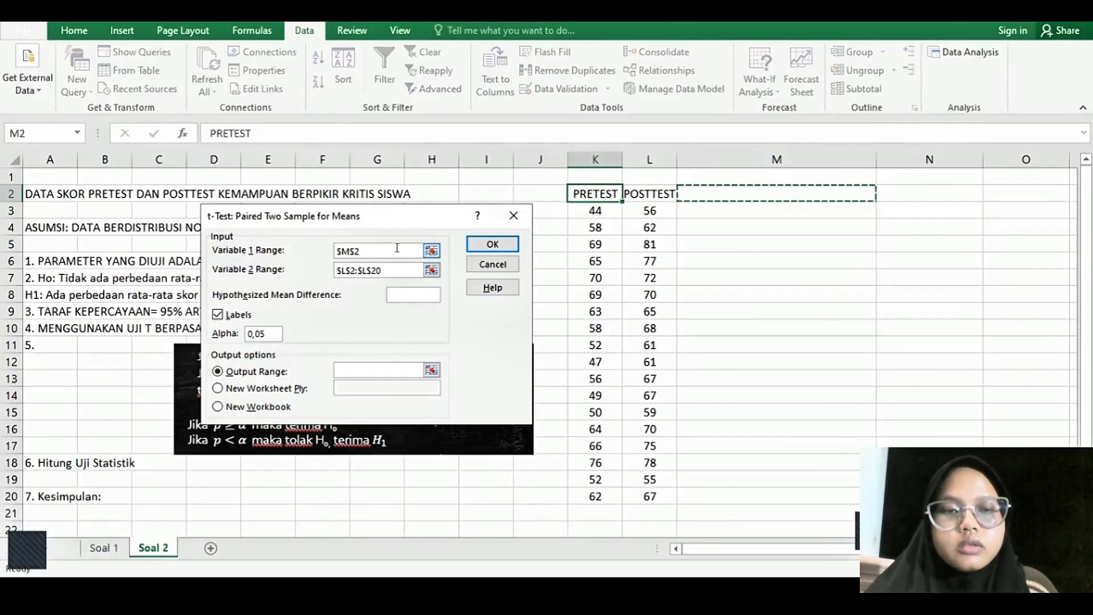
click(598, 191)
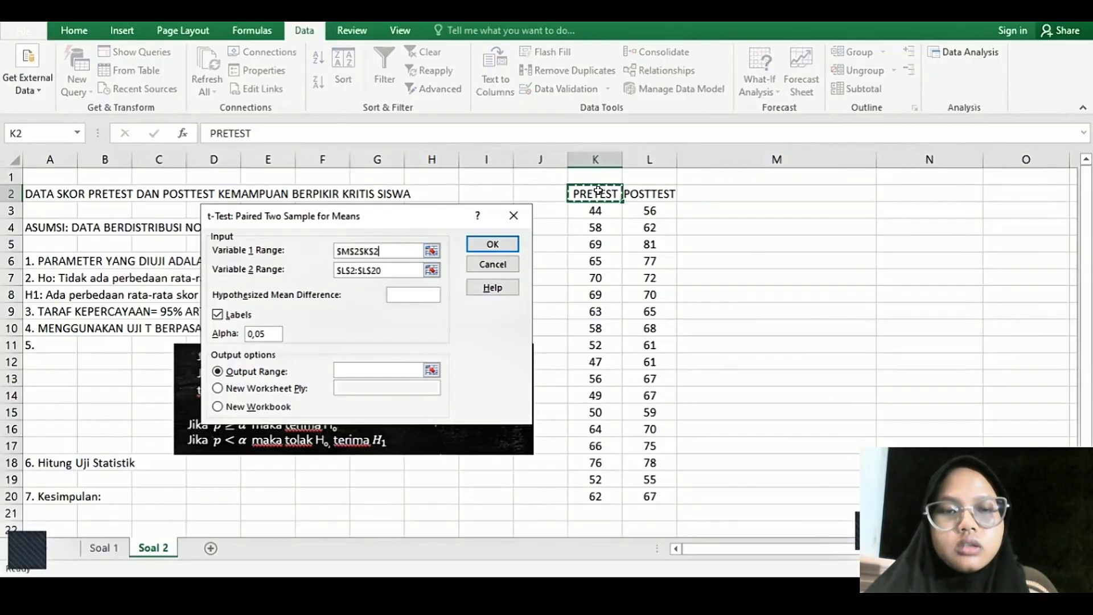
drag(598, 190, 596, 262)
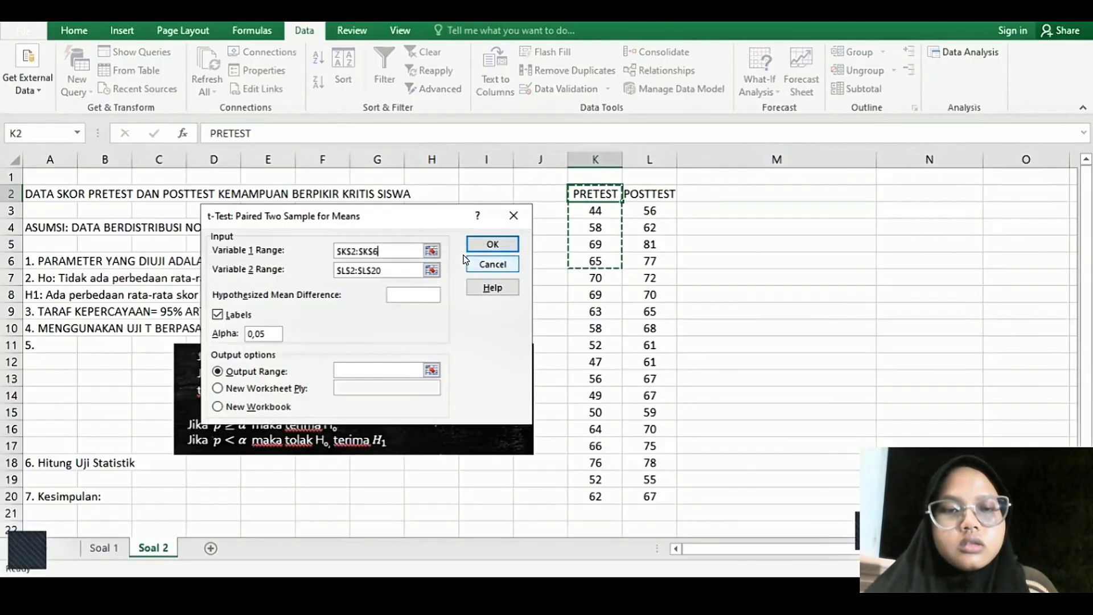
key(BackSpace)
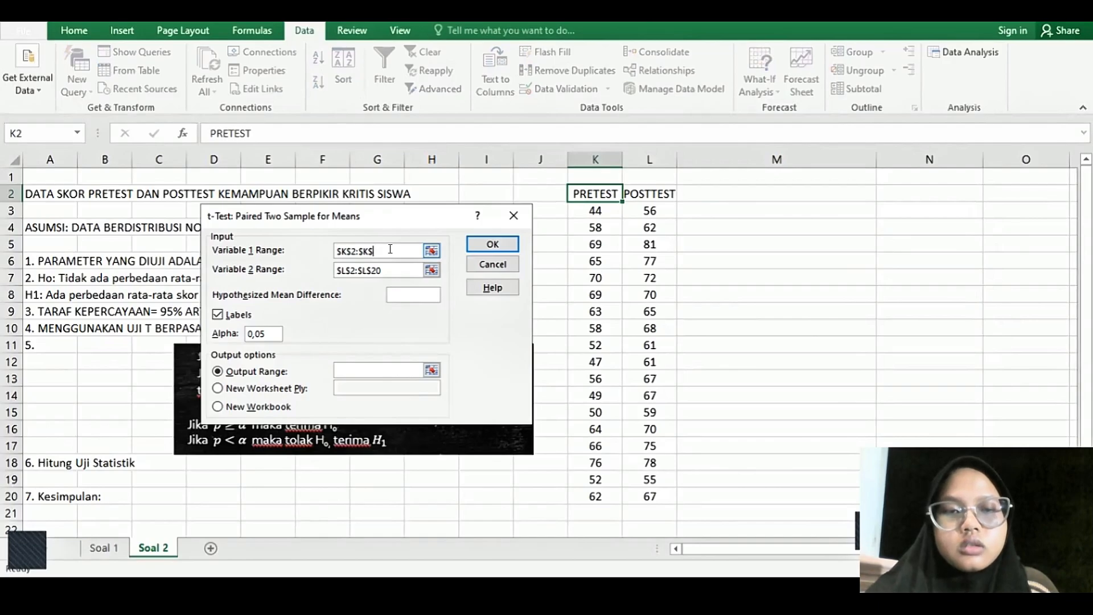
key(BackSpace)
key(BackSpace)
key(BackSpace)
key(BackSpace)
key(BackSpace)
key(BackSpace)
key(BackSpace)
key(BackSpace)
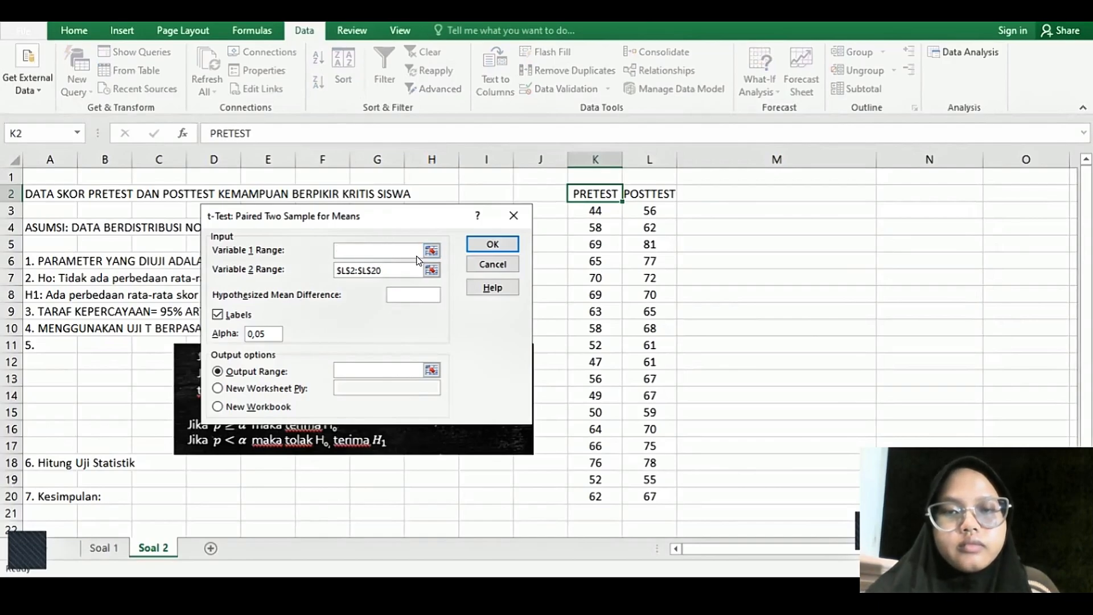
click(595, 194)
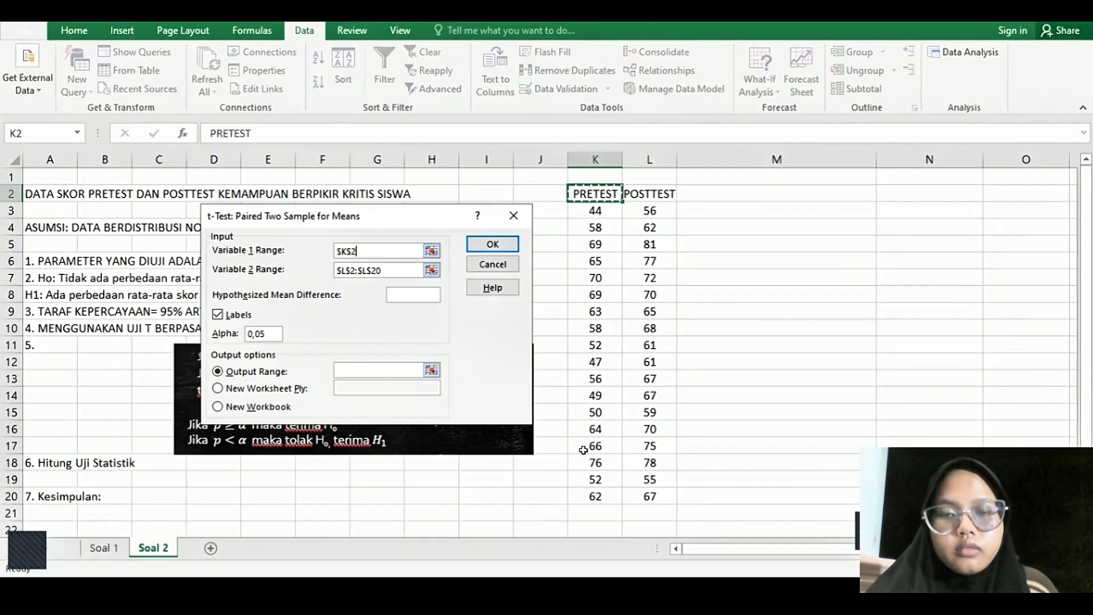
key(ctrl+shift+Down)
- Set the paired t-test's variable 2 range to the POSTTEST data in L2:L20, including the heading
click(397, 268)
key(BackSpace)
key(BackSpace)
key(BackSpace)
key(BackSpace)
key(BackSpace)
key(BackSpace)
key(BackSpace)
key(BackSpace)
key(BackSpace)
key(BackSpace)
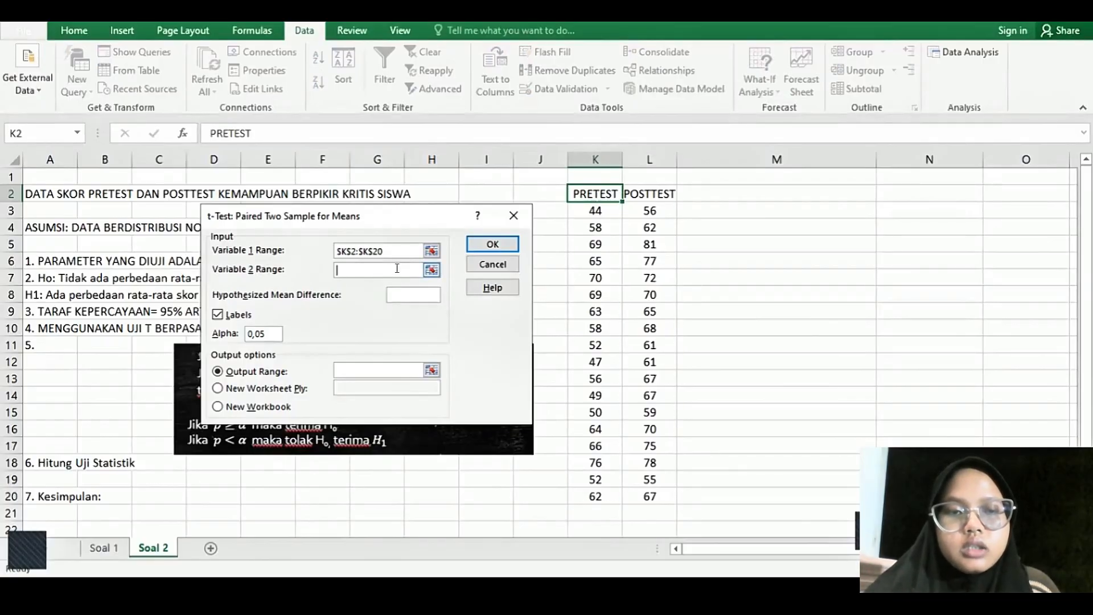
click(636, 195)
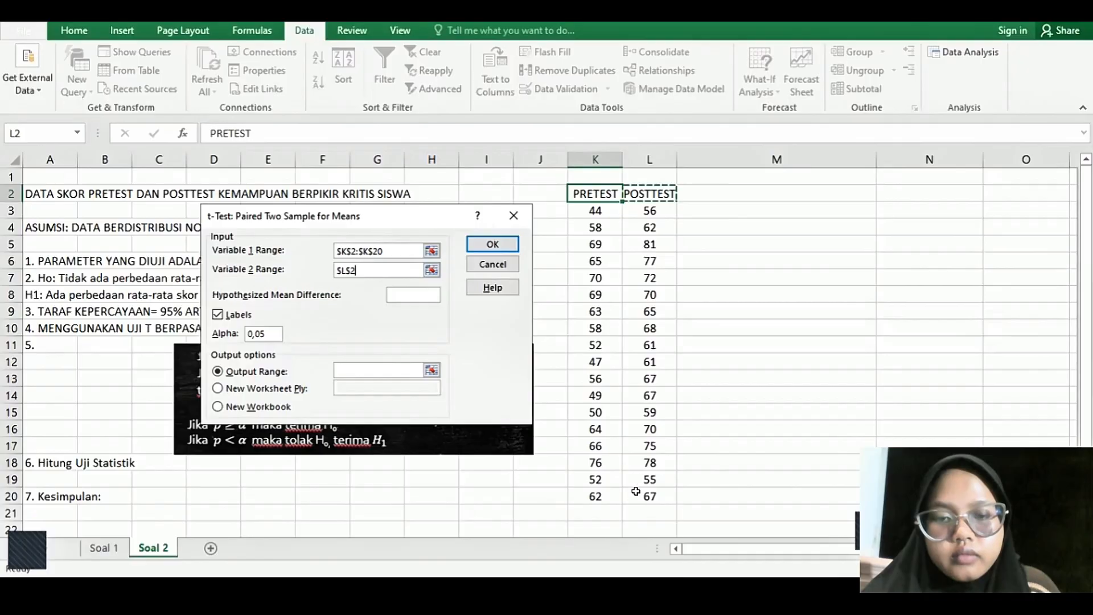
key(ctrl+shift+Down)
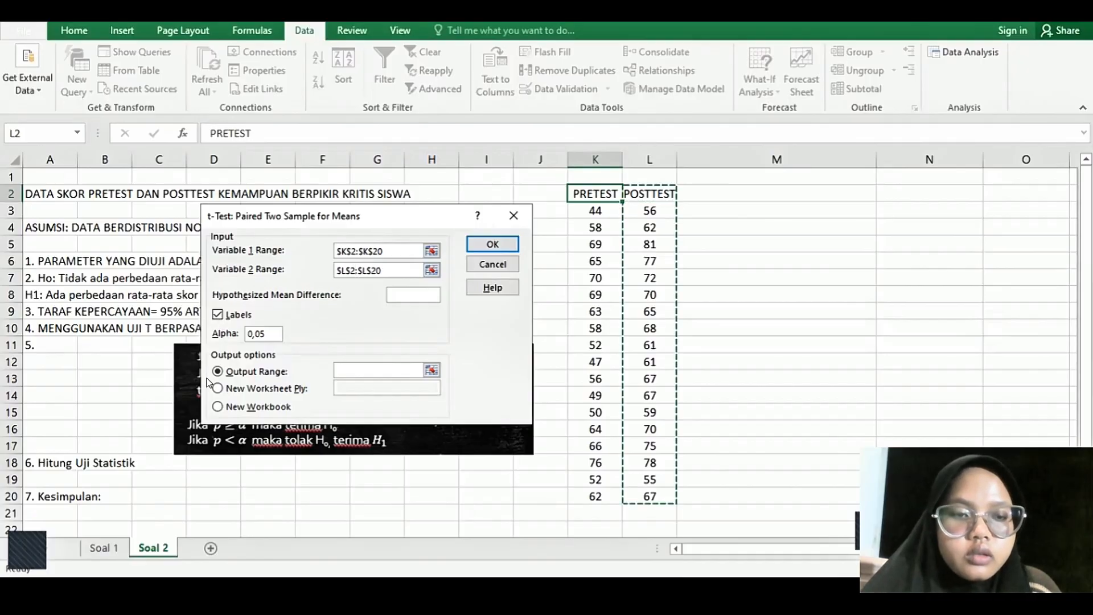
- Set the paired t-test's output range to M2 and generate the results there
click(357, 371)
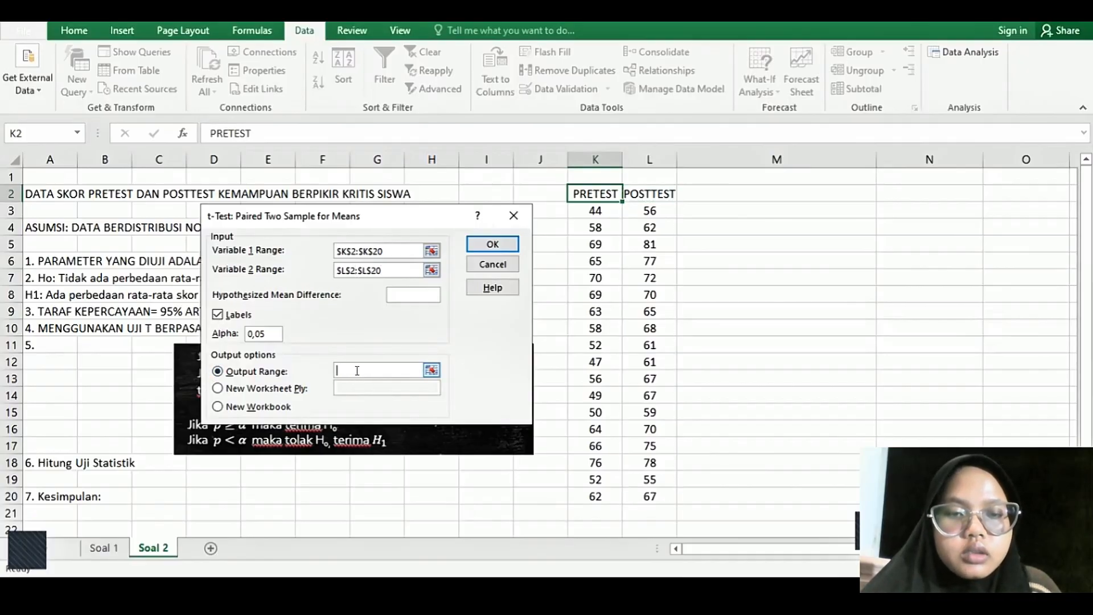
click(752, 185)
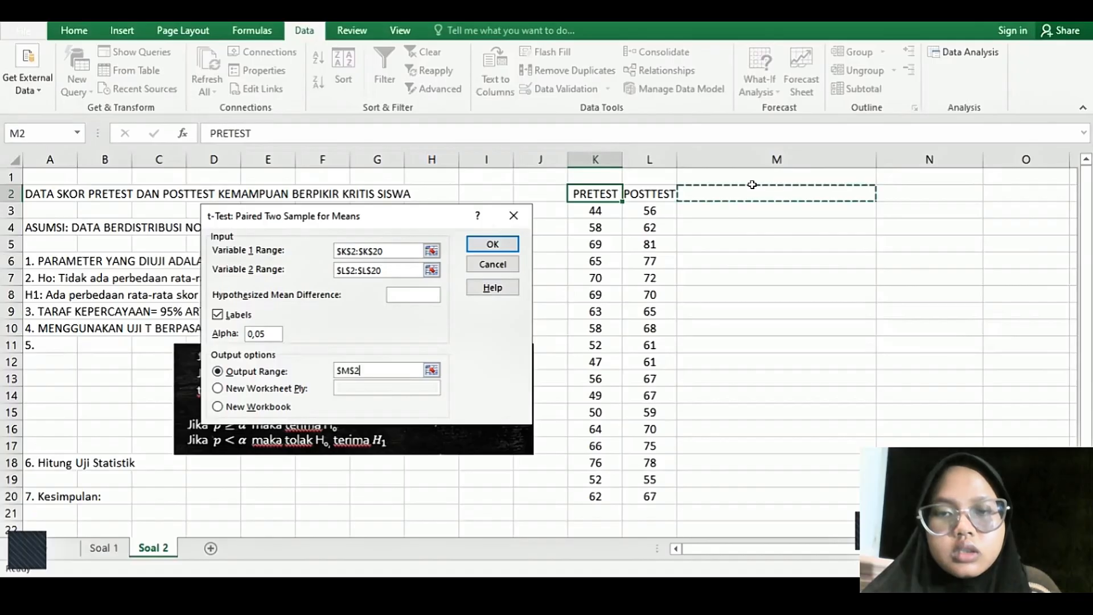
click(497, 240)
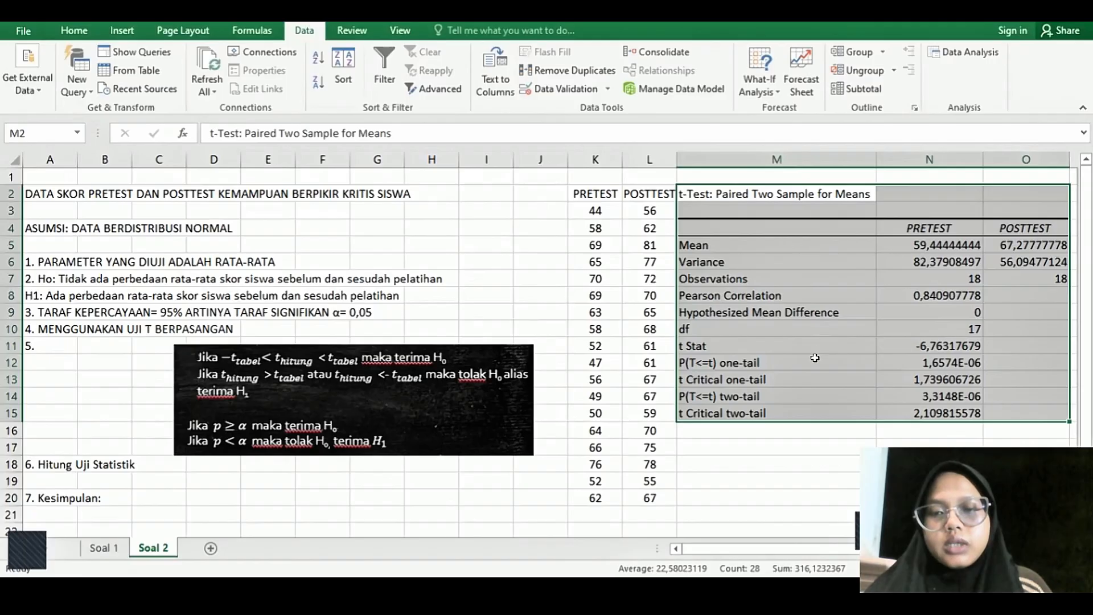
- Examine the paired test's t Stat, two-tail critical t and two-tail P values against the decision rules for Ho and H1
click(856, 337)
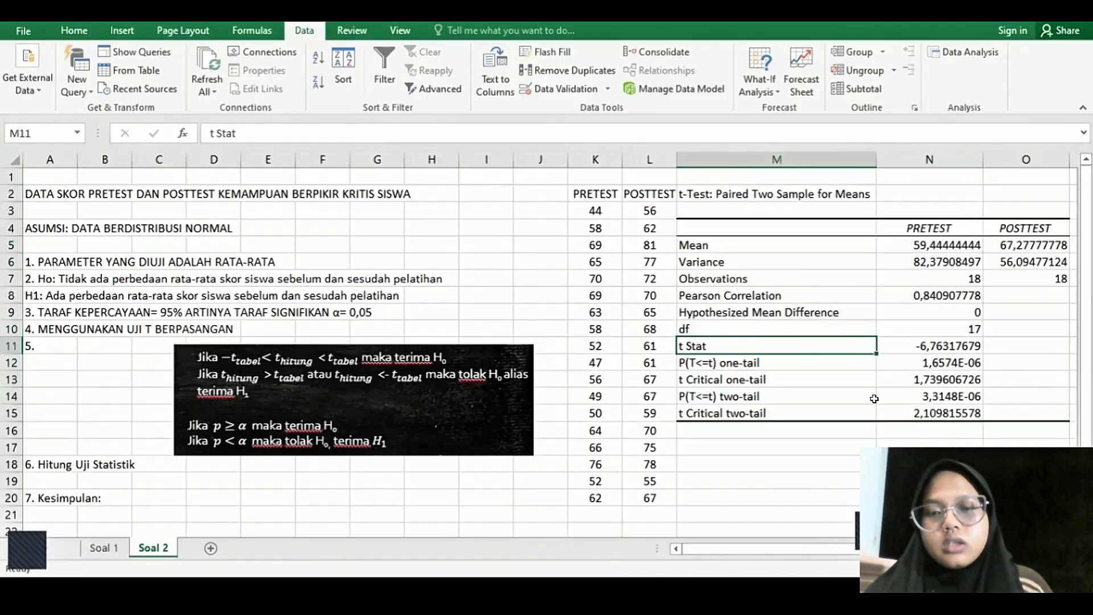
click(900, 411)
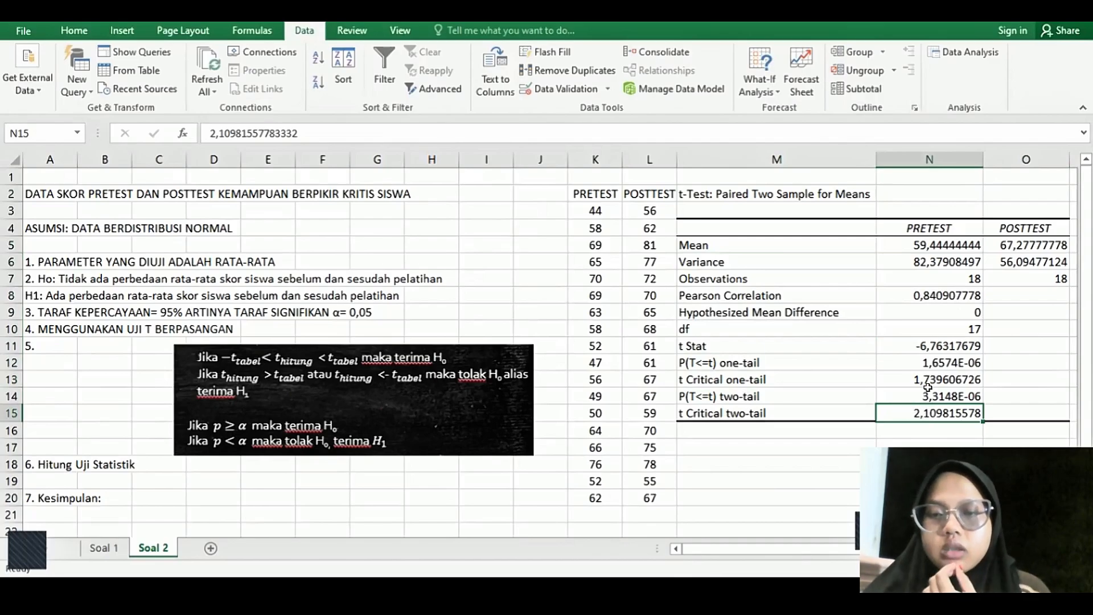
click(903, 345)
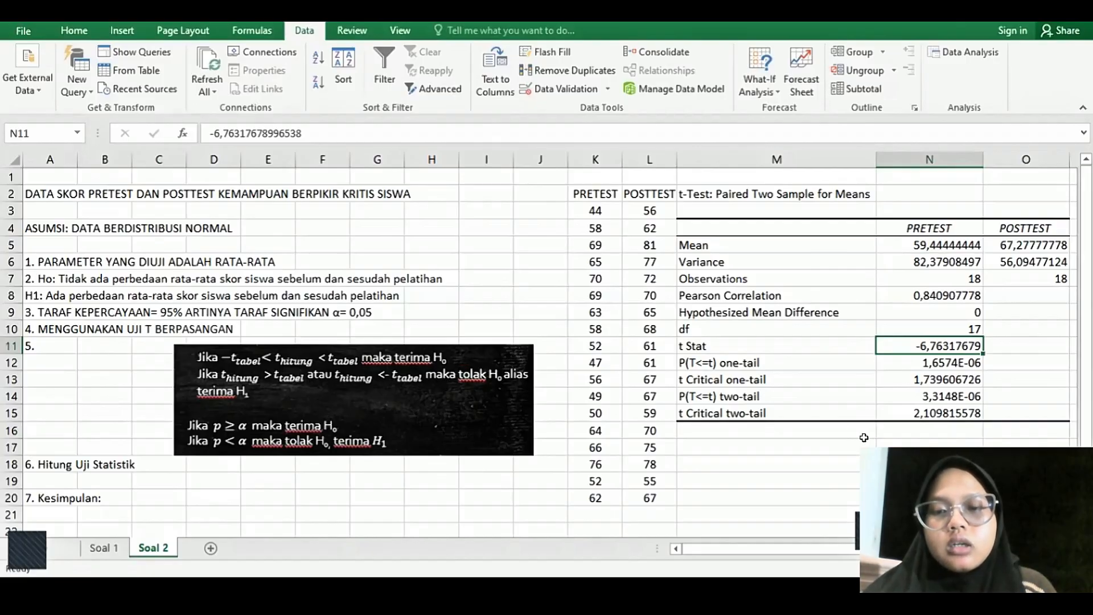
click(763, 398)
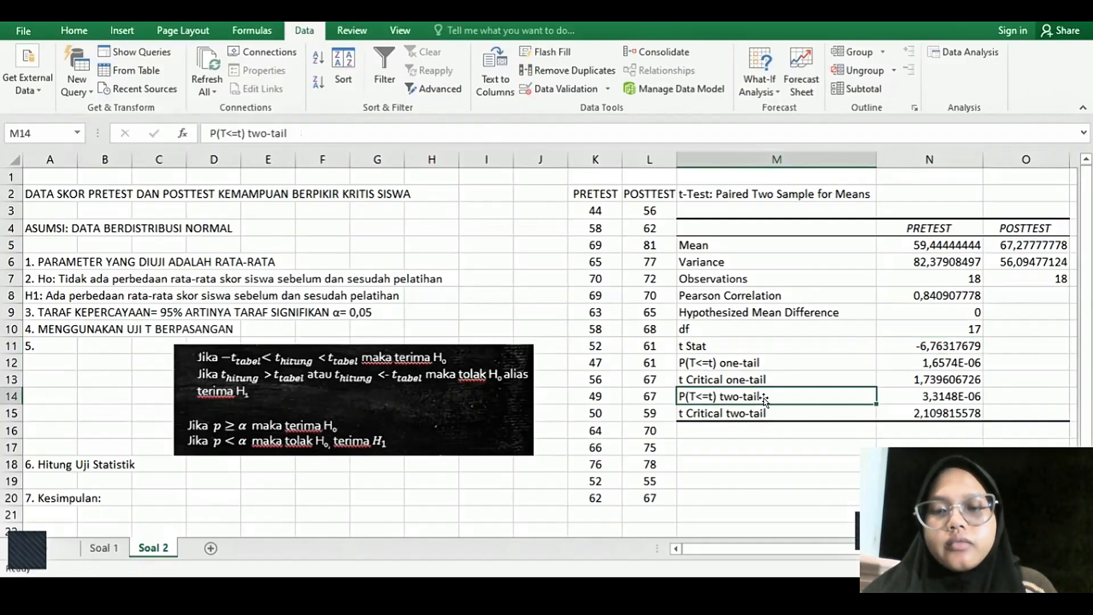
click(934, 390)
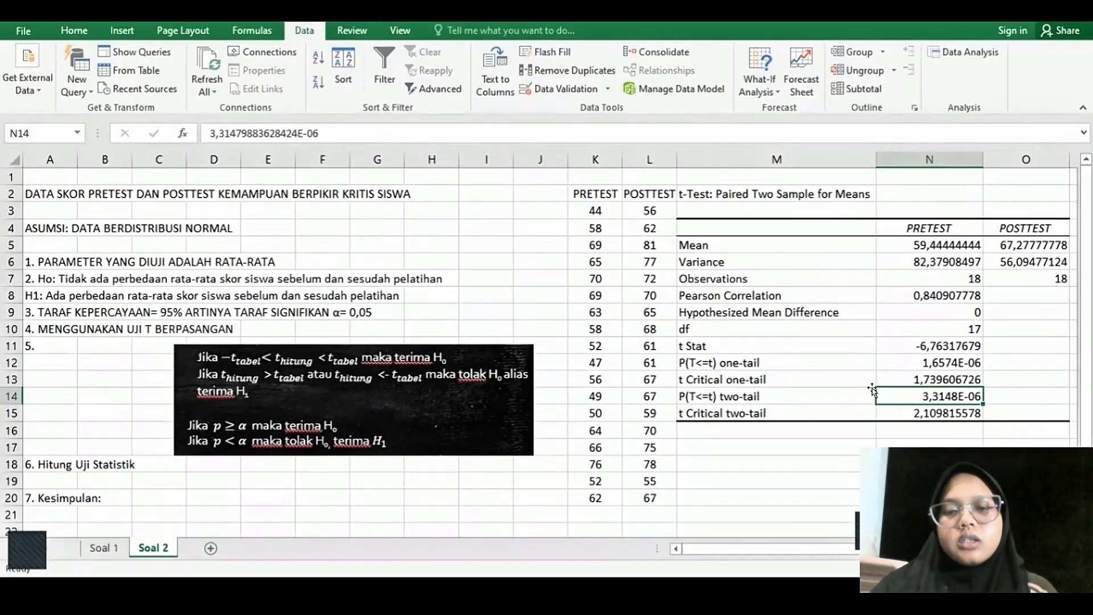
click(768, 395)
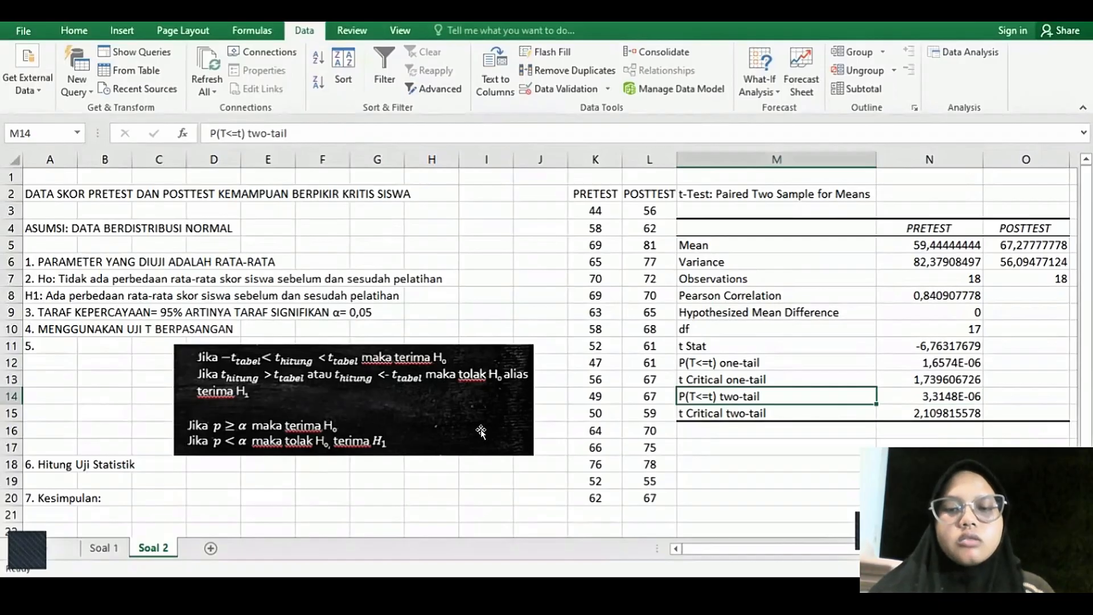
click(793, 436)
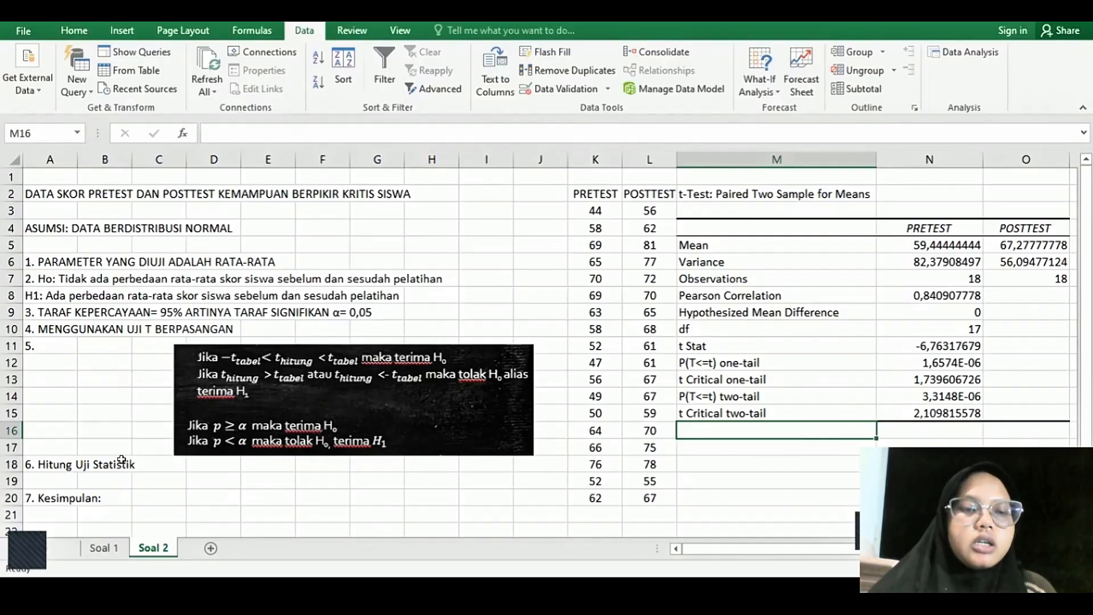
- Copy the H1 statement "Ada perbedaan rata-rata skor siswa sebelum dan sesudah pelatihan" from A8 to after "7. Kesimpulan:" in A20
double_click(32, 294)
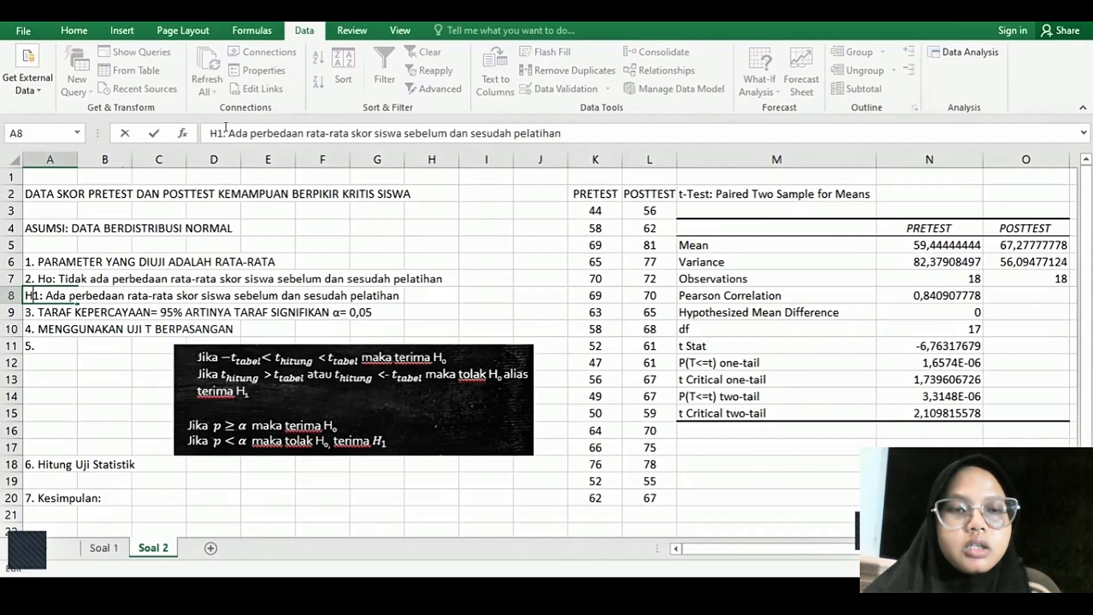
drag(226, 126, 561, 131)
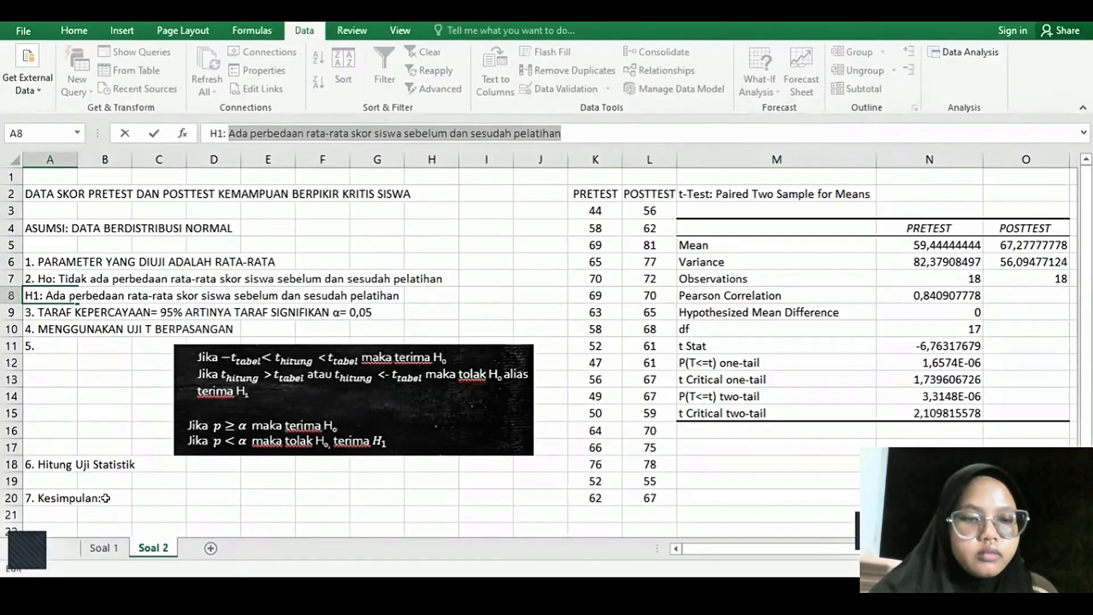
click(74, 496)
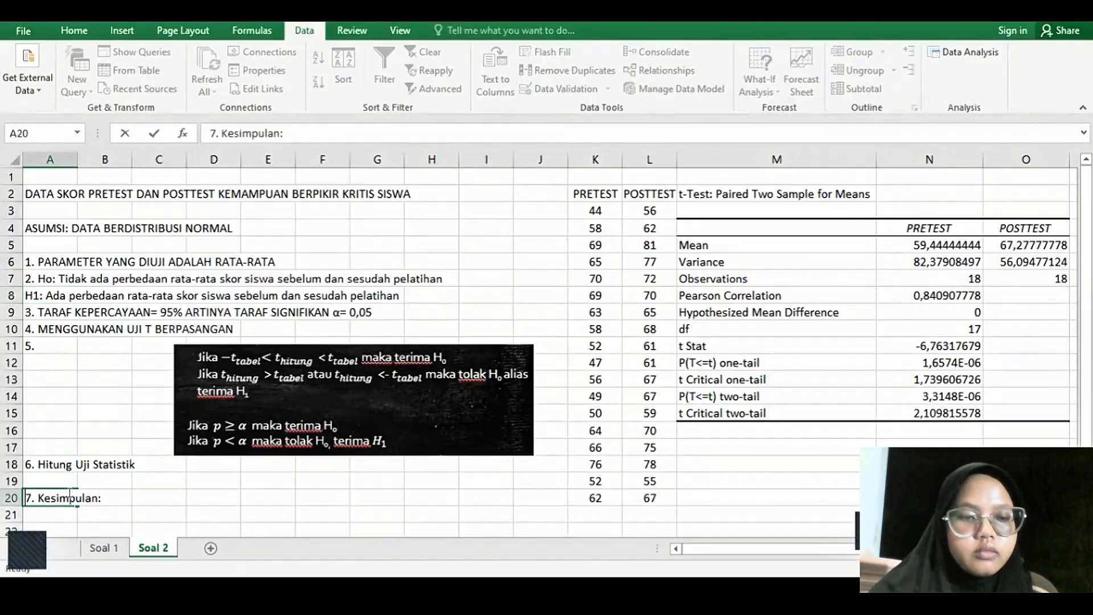
click(111, 489)
key(ctrl+v)
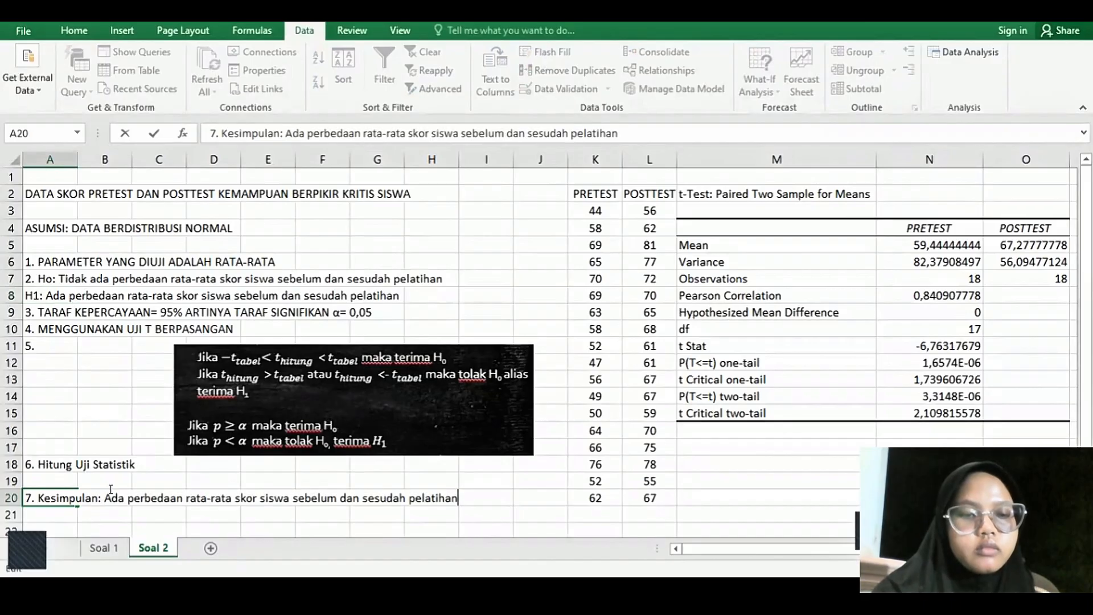
click(377, 514)
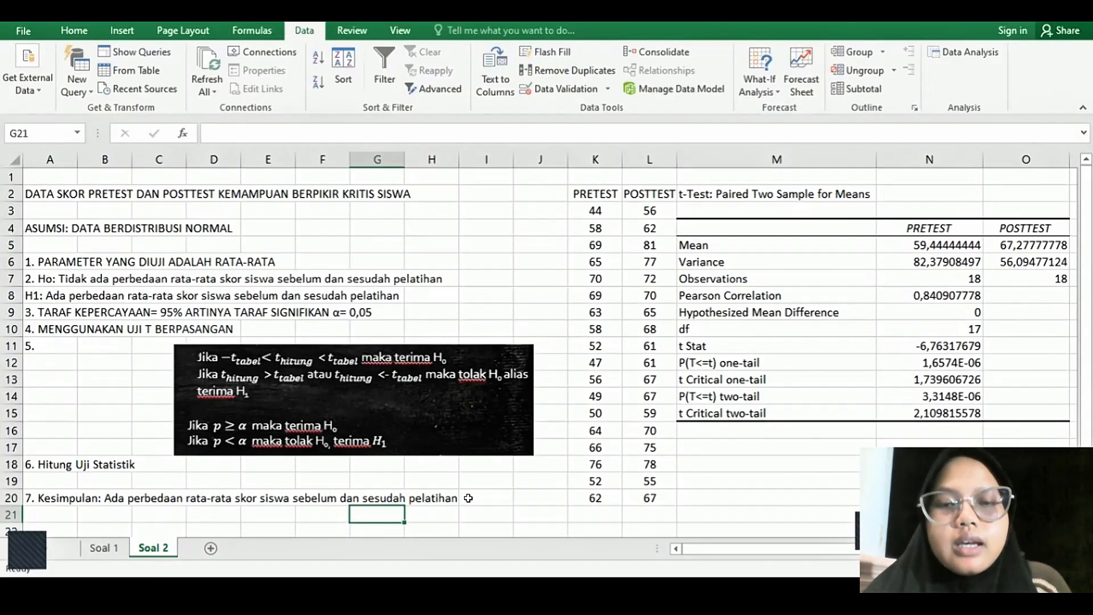